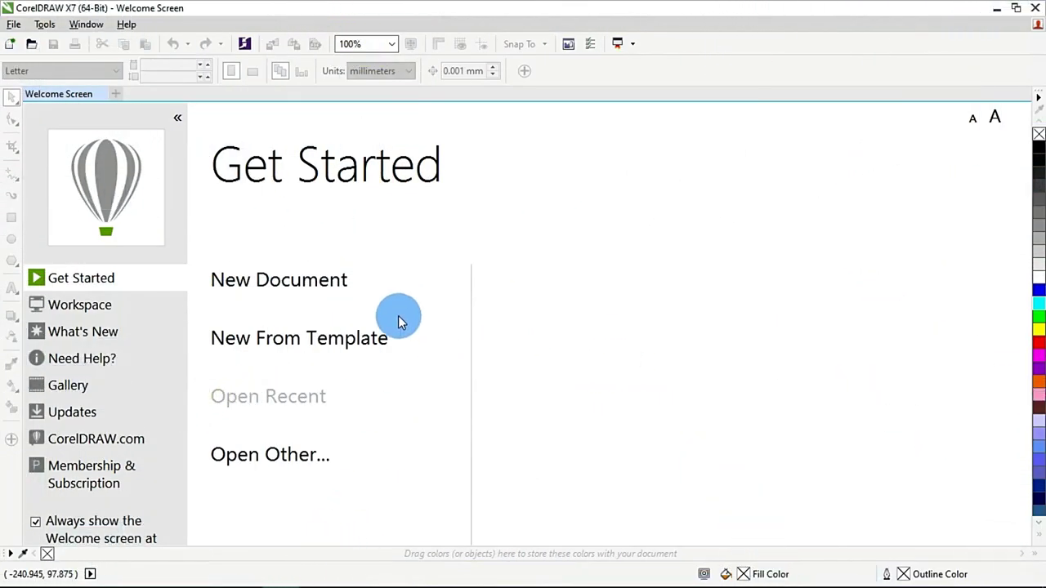
Create a new Letter-size document and draw a rectangle about 89 by 82 mm beside the page.
left_click(311, 282)
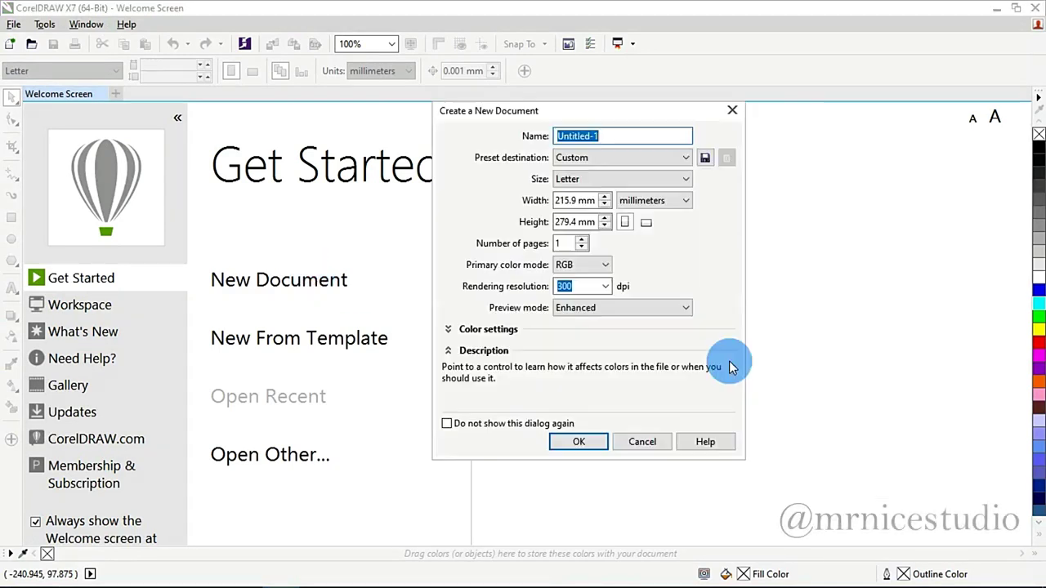
left_click(579, 445)
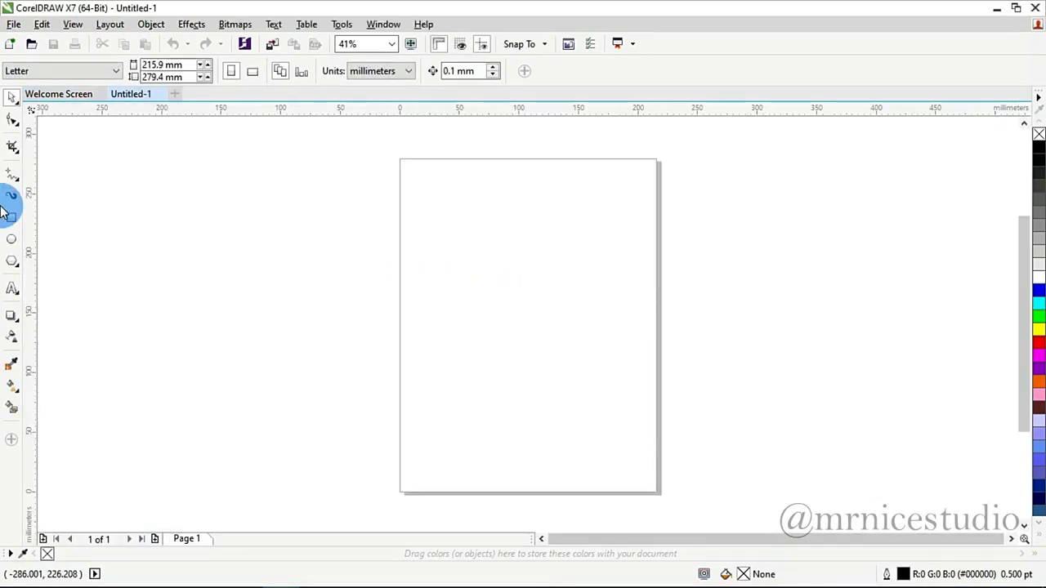
left_click(12, 216)
left_click_drag(199, 259, 306, 357)
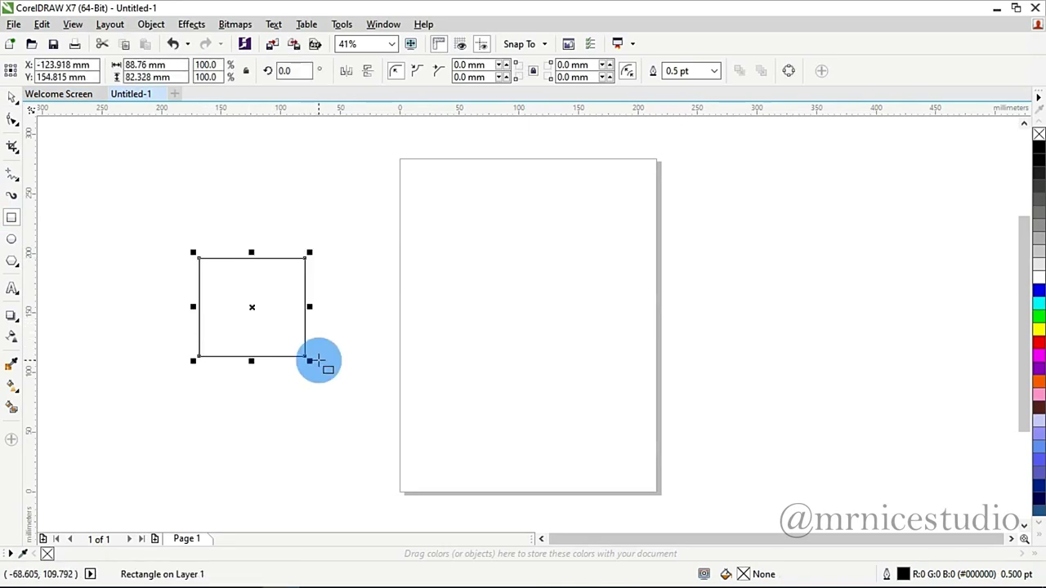
left_click(13, 106)
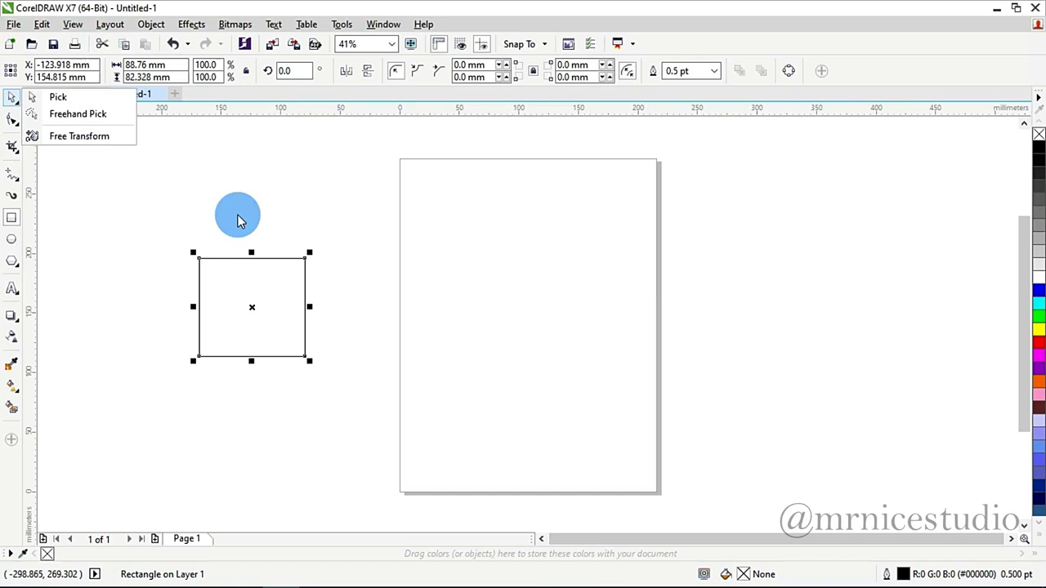
left_click(237, 215)
key("F6")
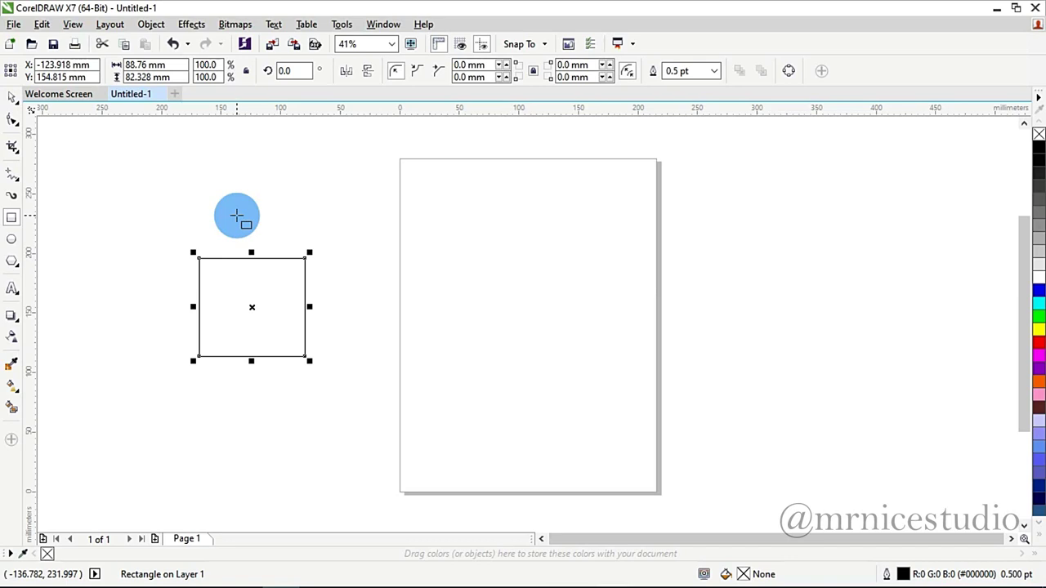
key("shift+F11")
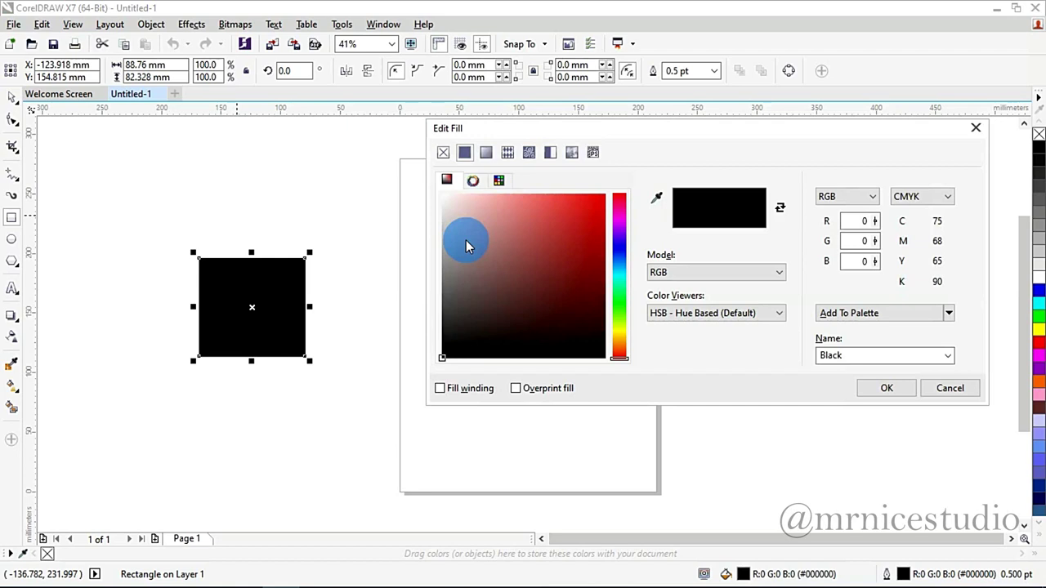
left_click(485, 156)
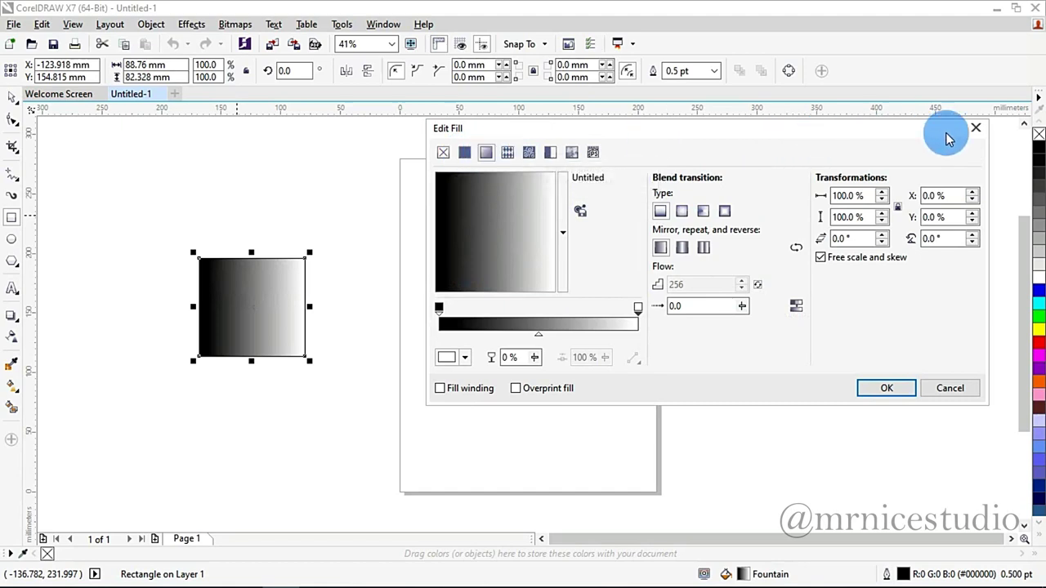
left_click(976, 128)
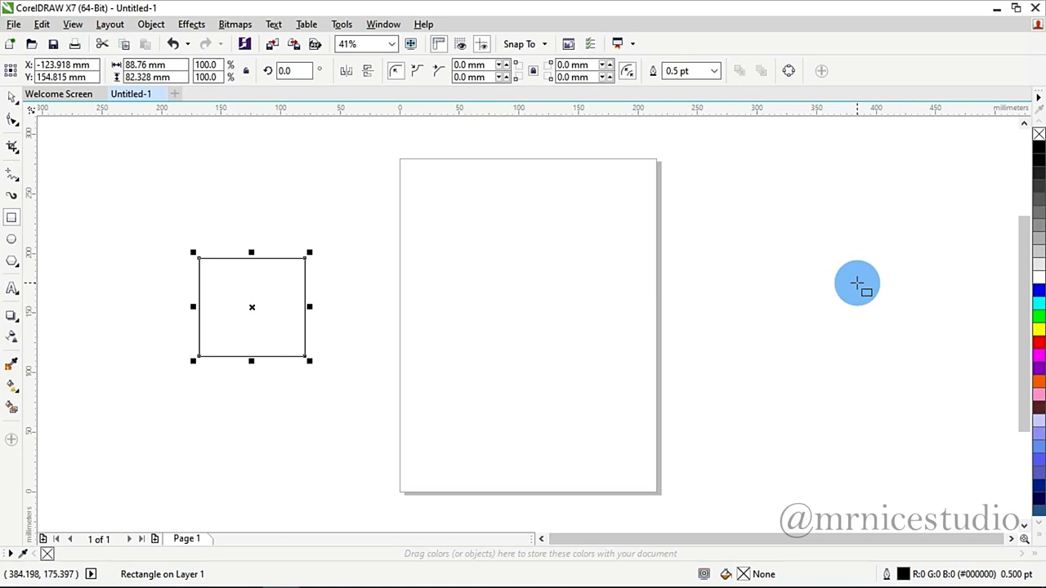
Start a fountain fill on the rectangle and set its first colour node to red (#FF0000).
key("F11")
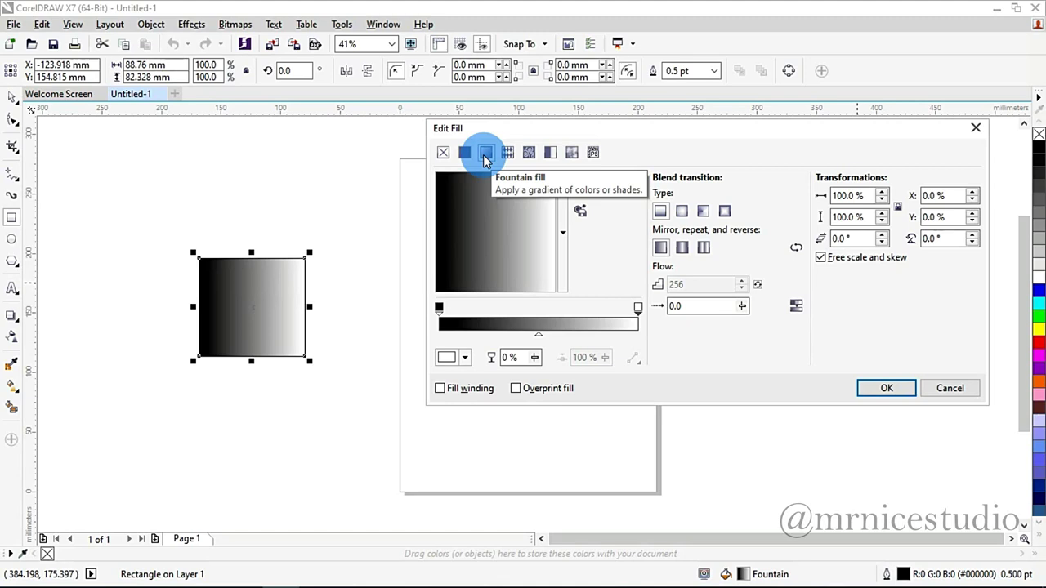
left_click(440, 311)
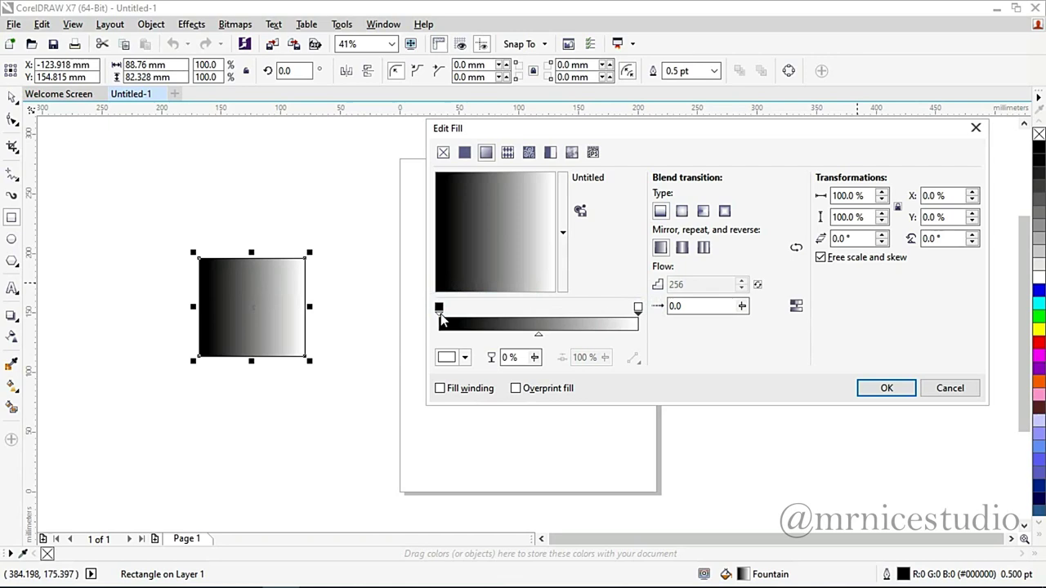
left_click(466, 360)
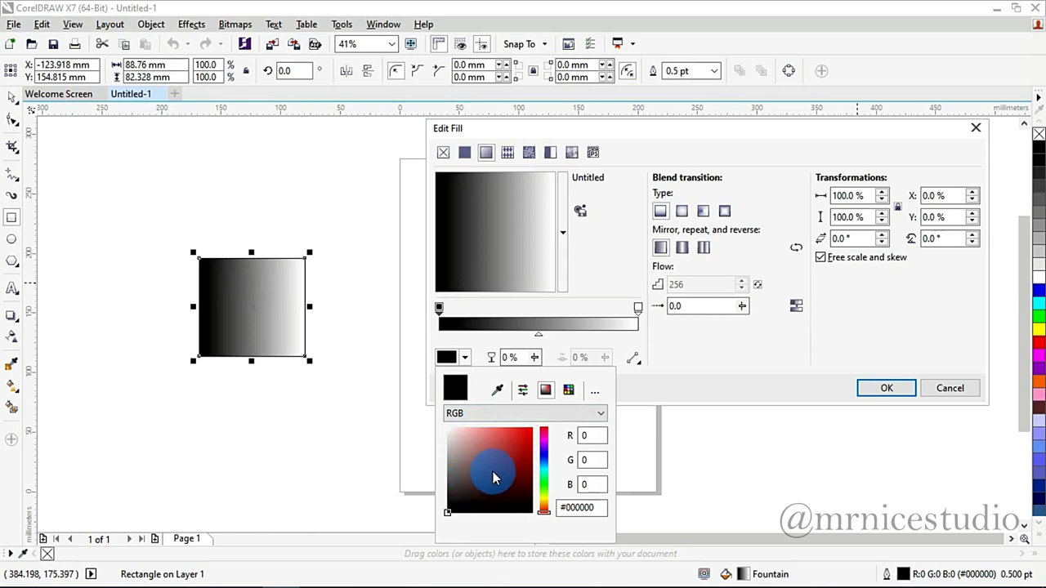
mouse_move(485, 468)
left_mouse_down()
mouse_move(523, 444)
mouse_move(523, 474)
mouse_move(502, 439)
mouse_move(542, 479)
mouse_move(541, 428)
left_mouse_up()
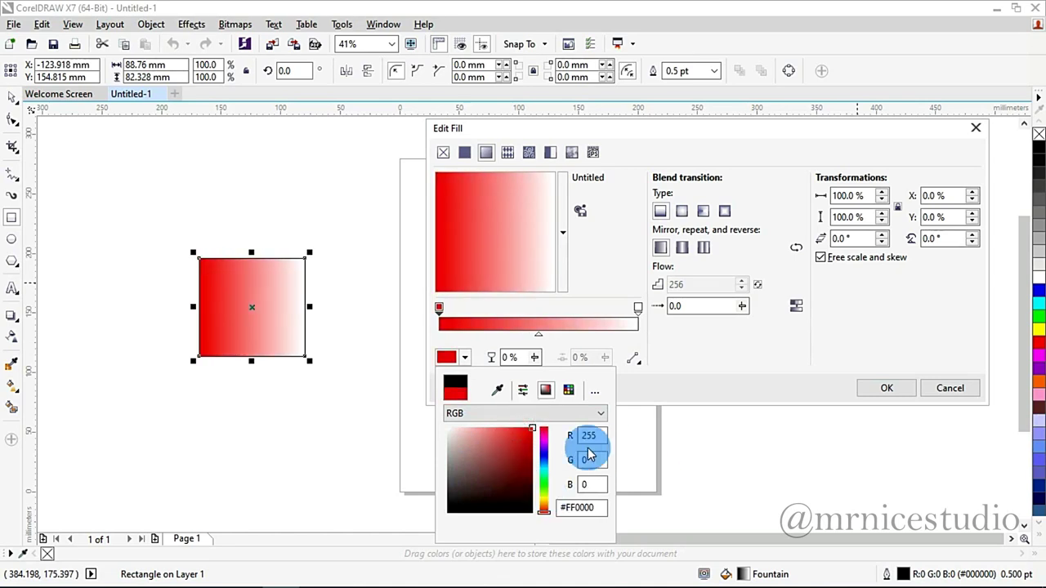
left_click(544, 493)
left_click(525, 461)
left_click_drag(543, 457, 542, 420)
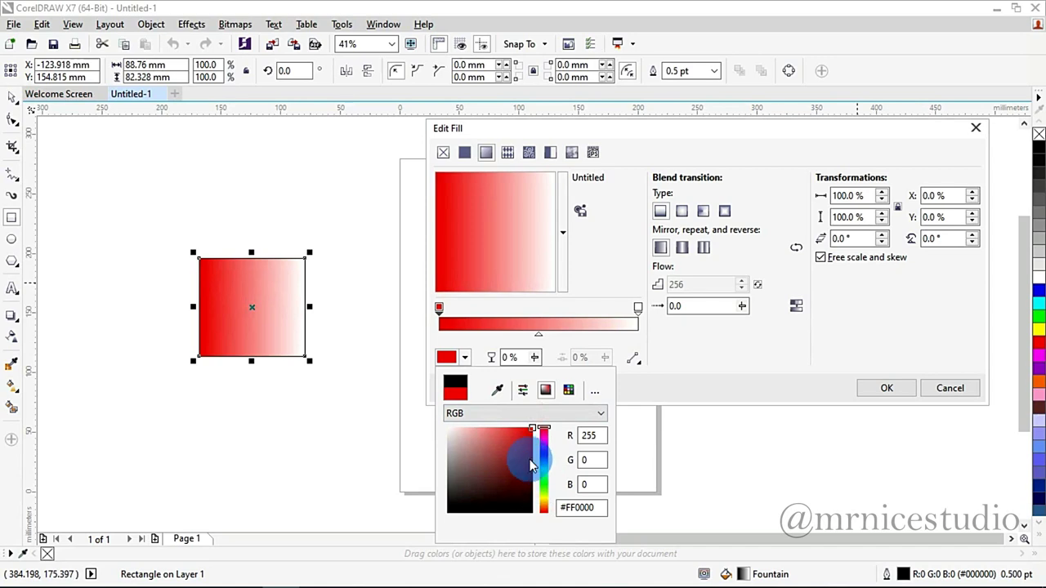
Try sampling a beige screen colour (#EAD7C2) for the first node and return the node to red (#FF0000).
left_click(498, 390)
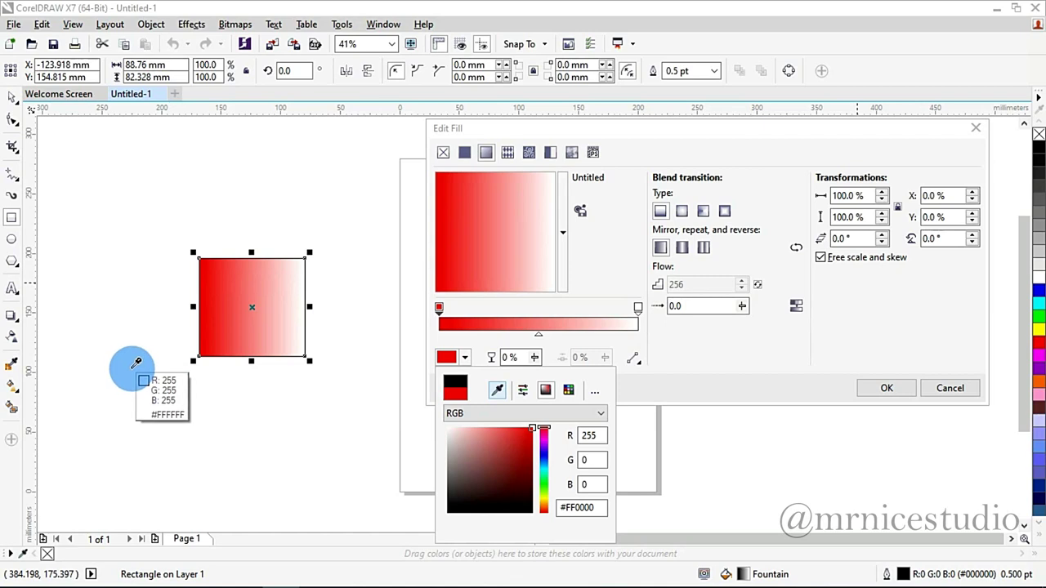
left_click(9, 360)
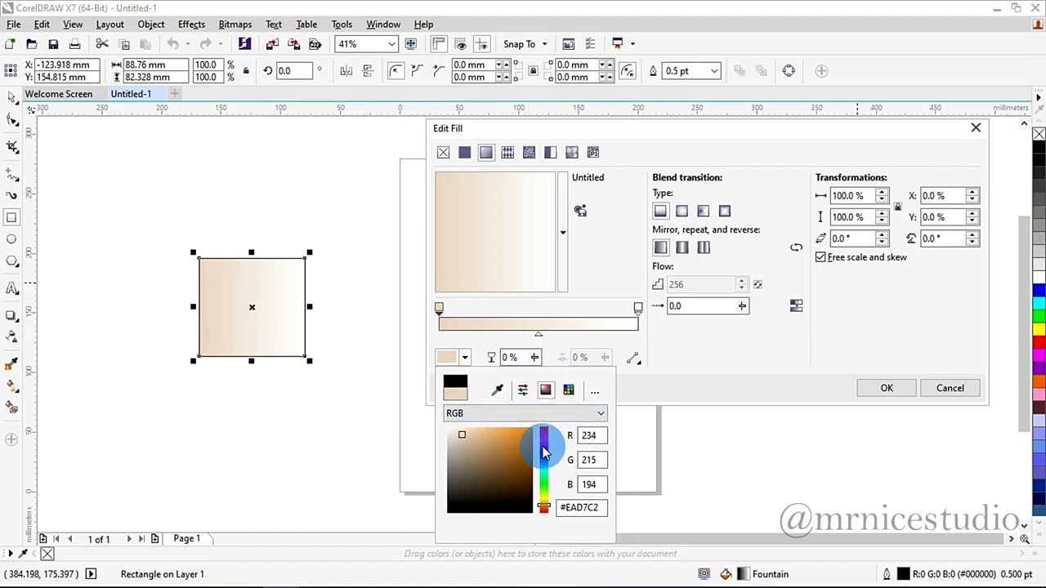
left_click_drag(545, 452, 553, 420)
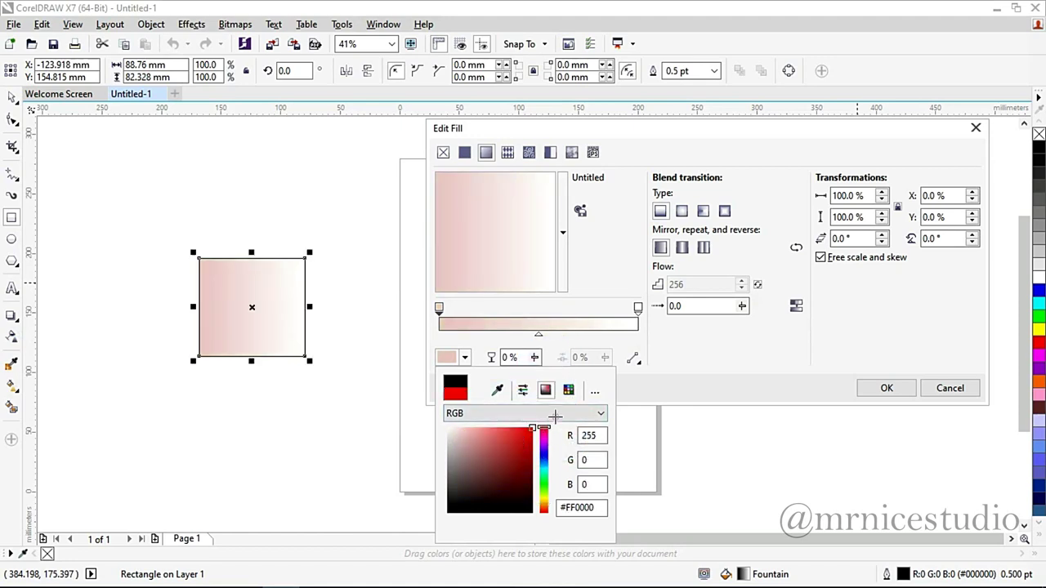
left_click(681, 353)
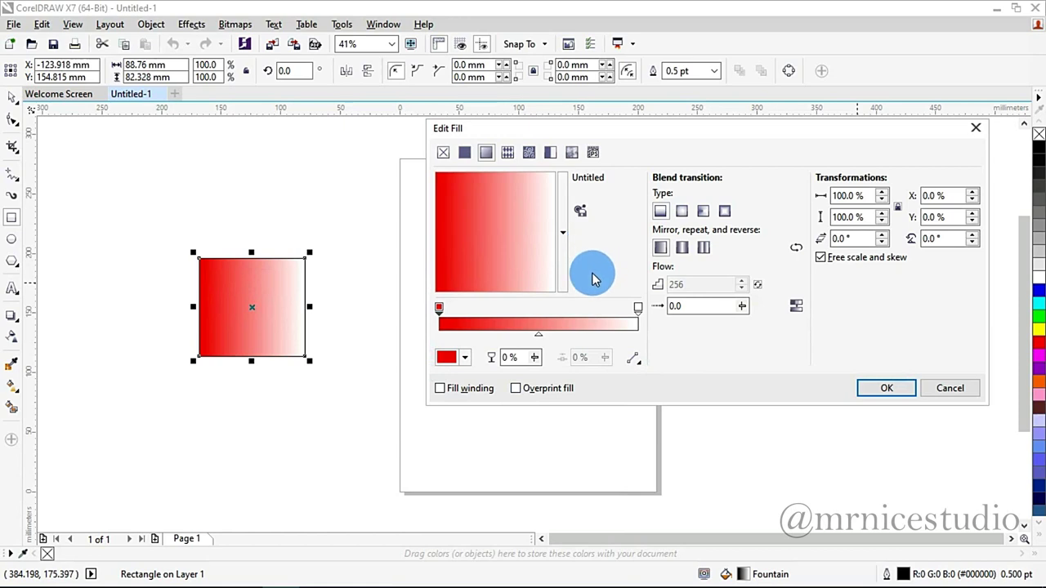
Set the gradient's last colour node to bright green (#22FF00).
left_click(639, 317)
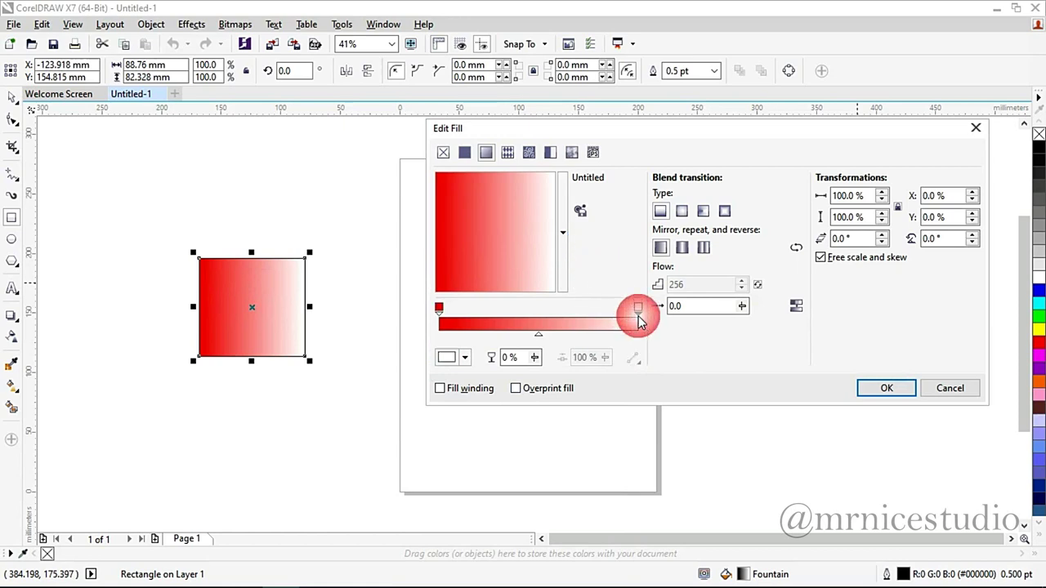
left_click(466, 359)
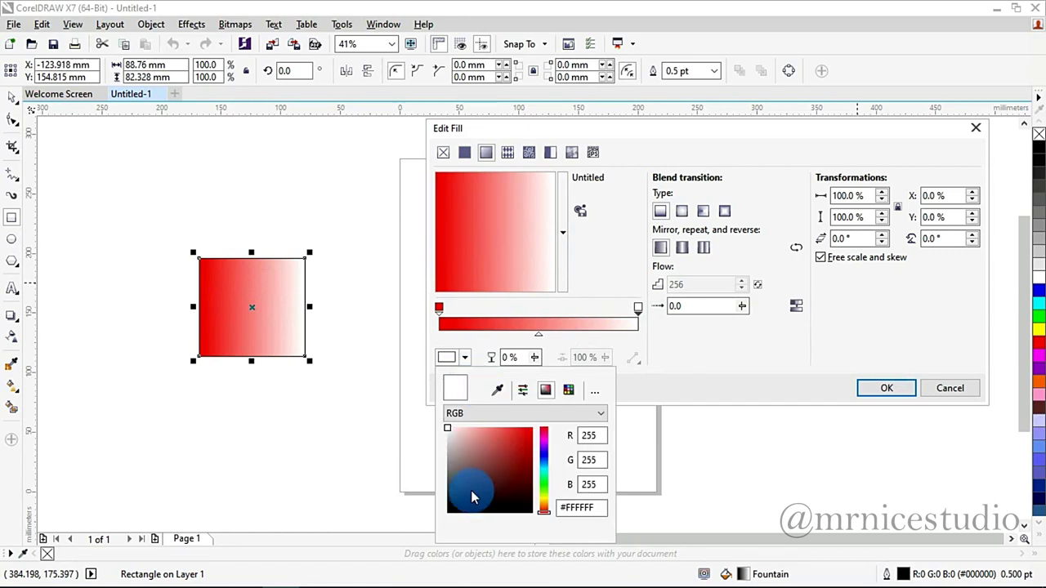
left_click(544, 487)
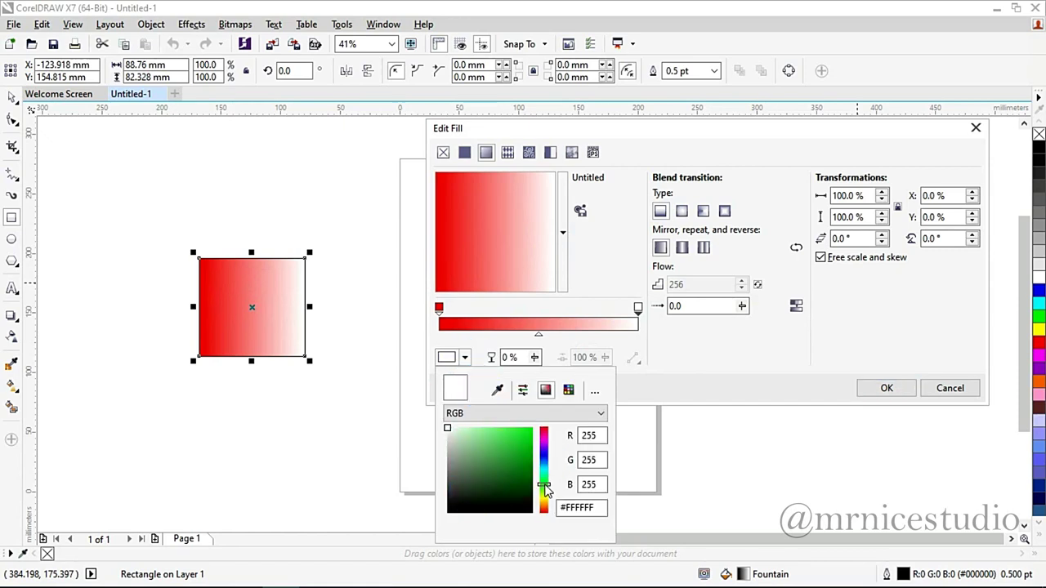
left_click(532, 429)
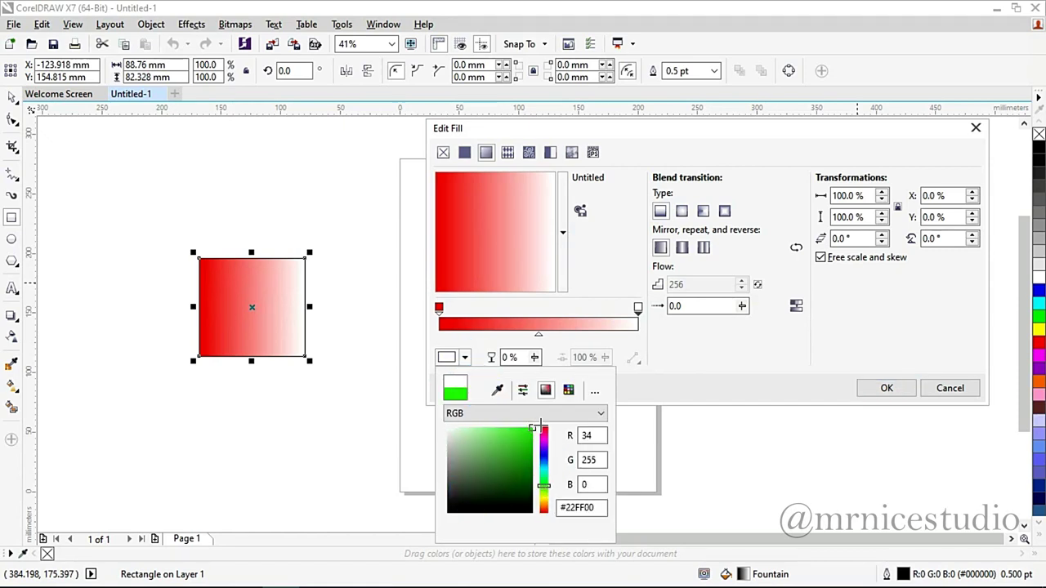
left_click(693, 359)
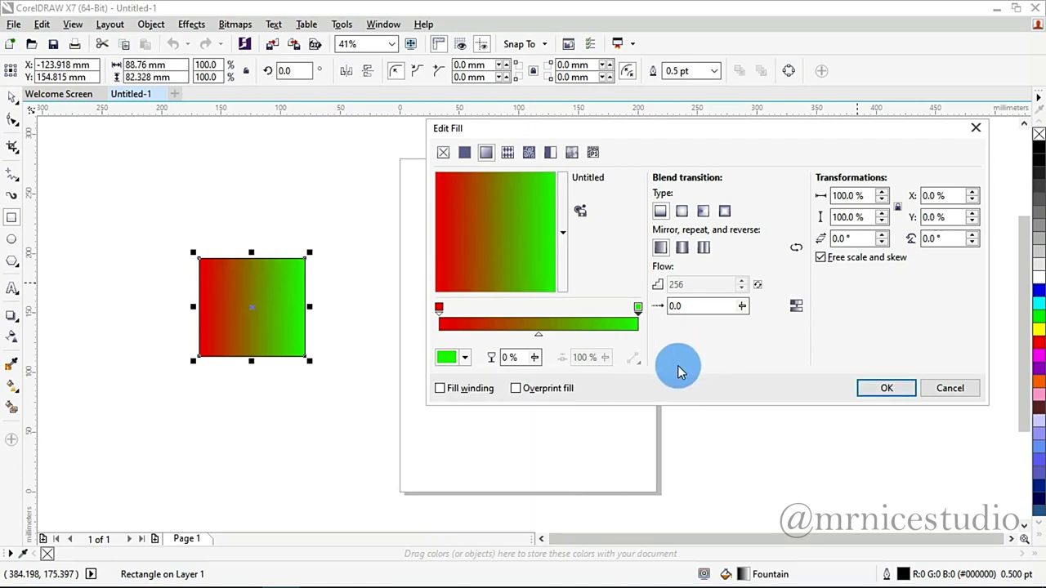
Shift the gradient's midpoint toward the green end at 88%, and back toward the red end at 21%.
left_click(538, 333)
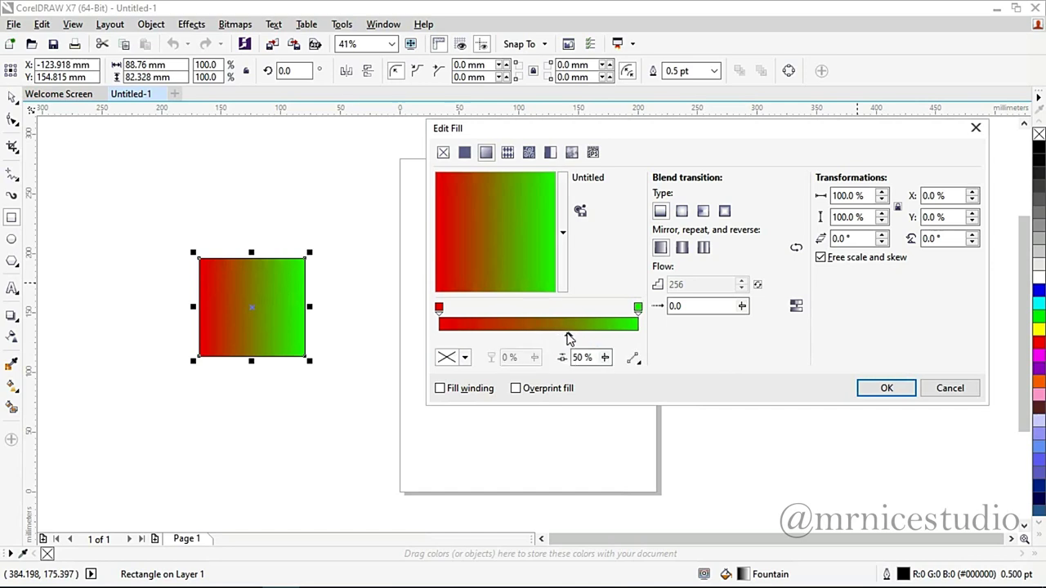
left_click_drag(581, 339, 619, 338)
left_click(539, 211)
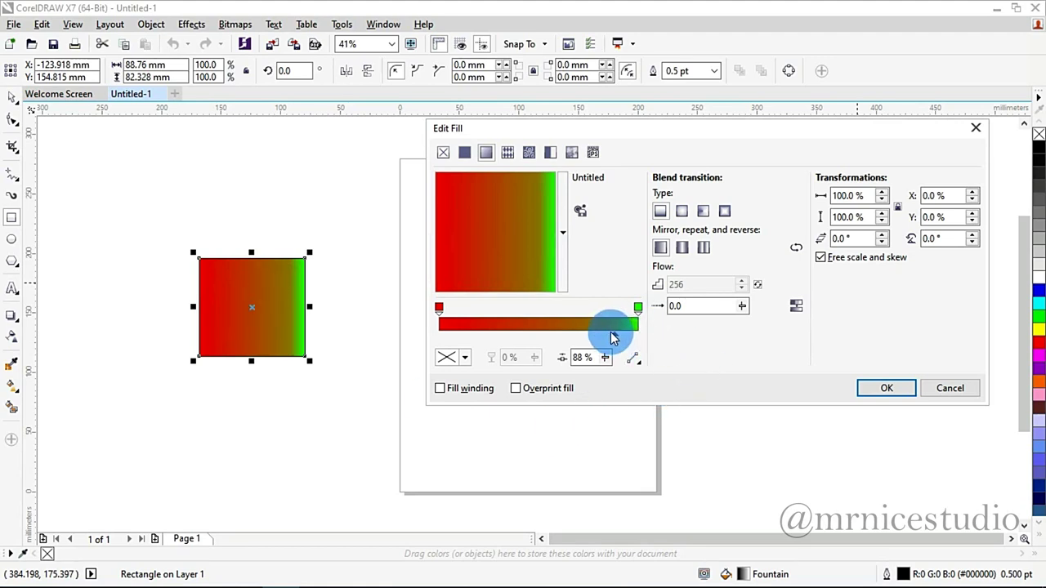
left_click_drag(614, 339, 480, 341)
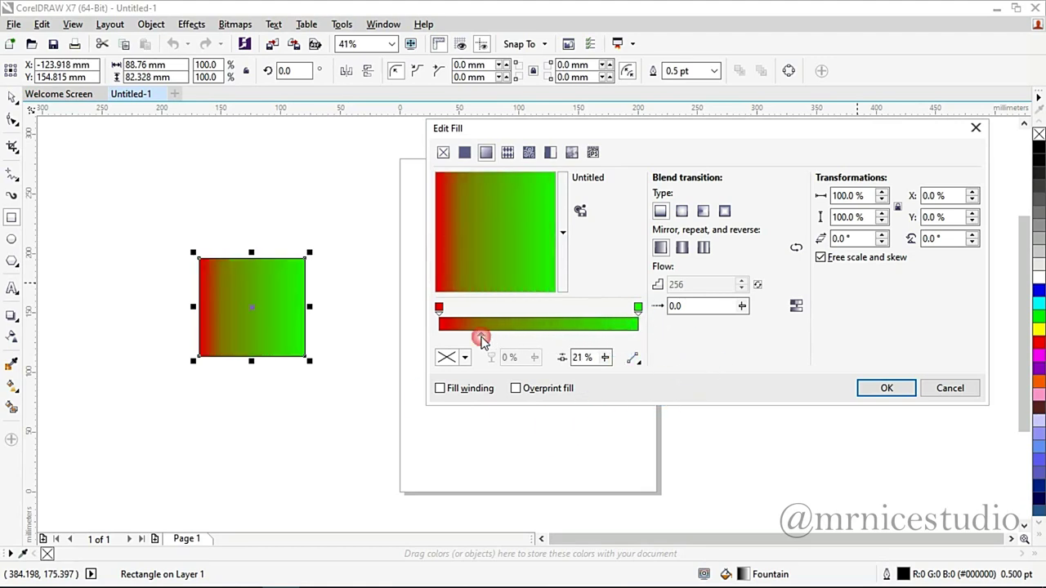
Set the node position of the gradient's midpoint to exactly 50%.
double_click(590, 357)
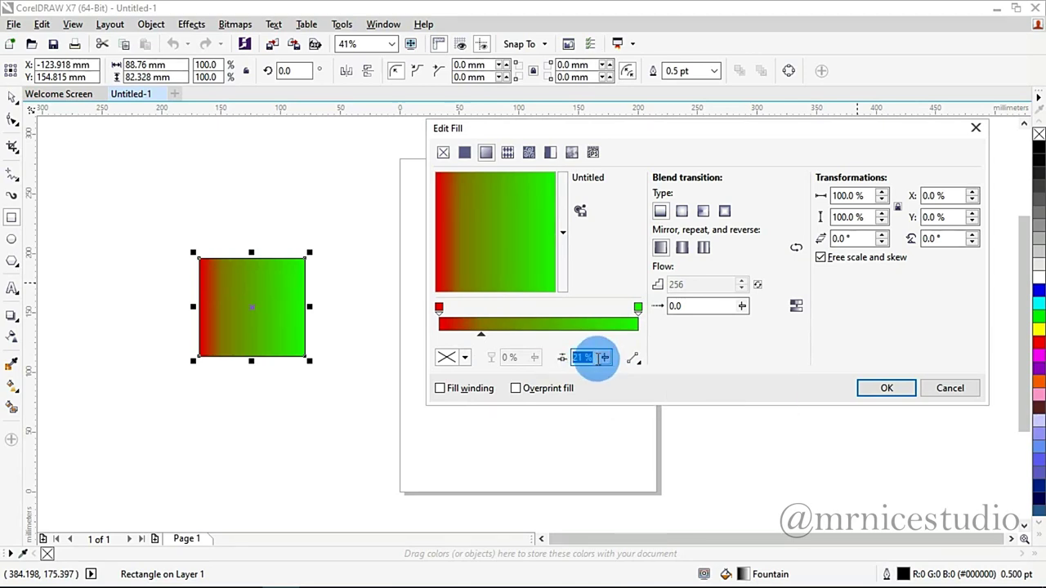
type("50")
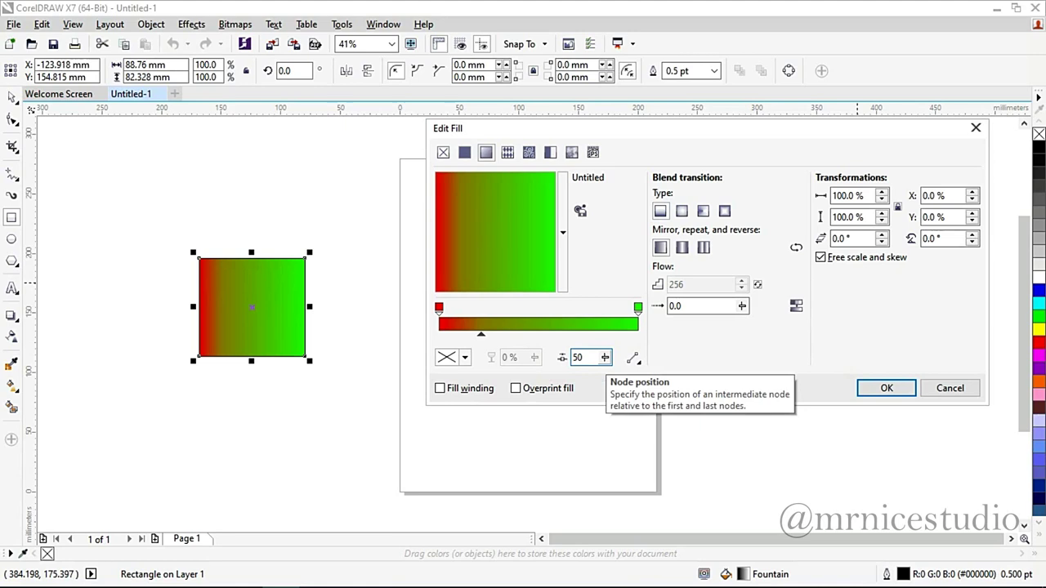
left_click(602, 362)
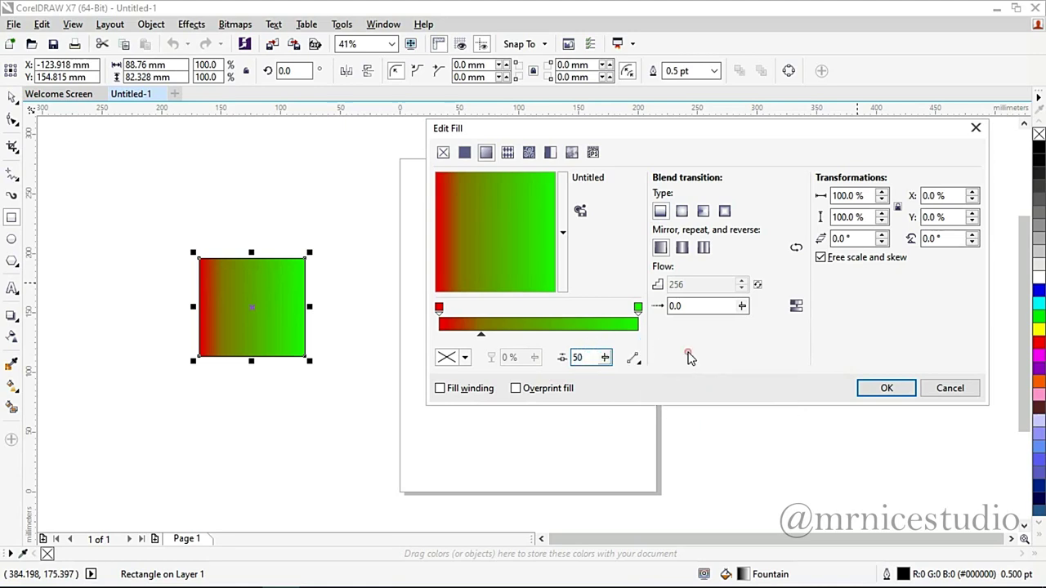
left_click(677, 346)
double_click(585, 357)
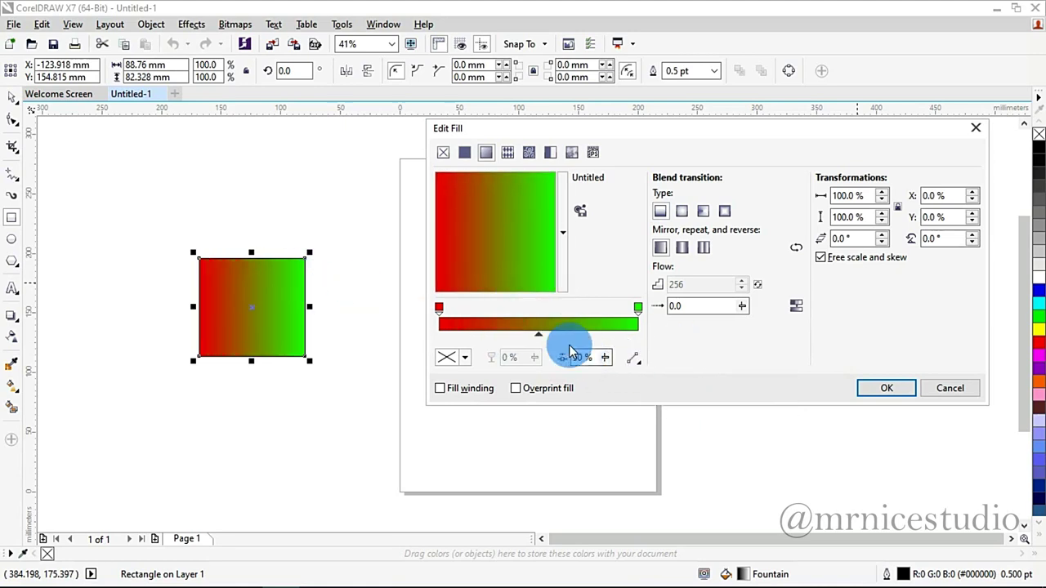
Move the gradient's midpoint slightly toward the red end, to 40%.
left_click(539, 337)
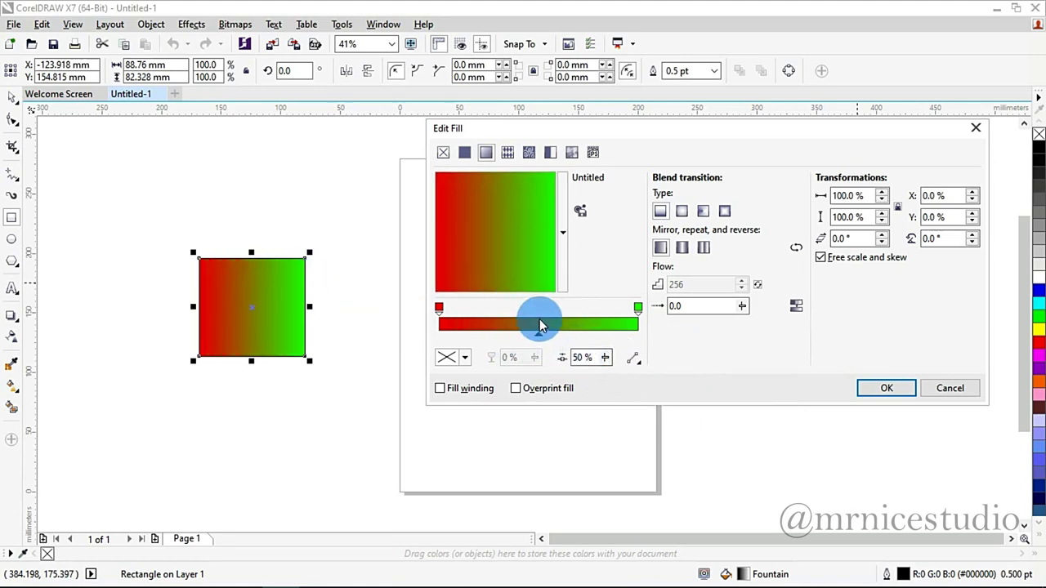
left_click_drag(528, 343, 521, 335)
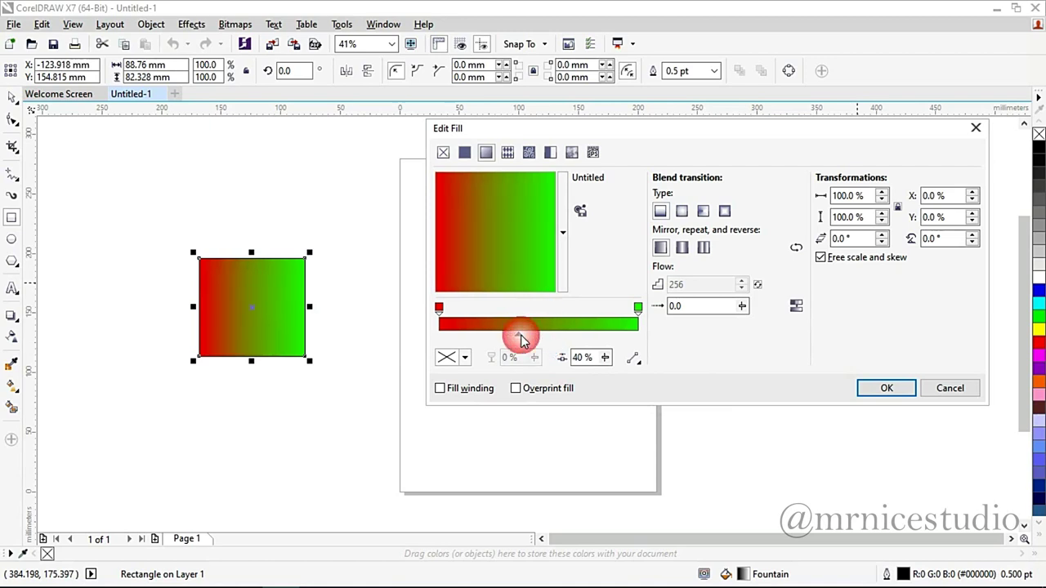
left_click(591, 355)
left_click(512, 334)
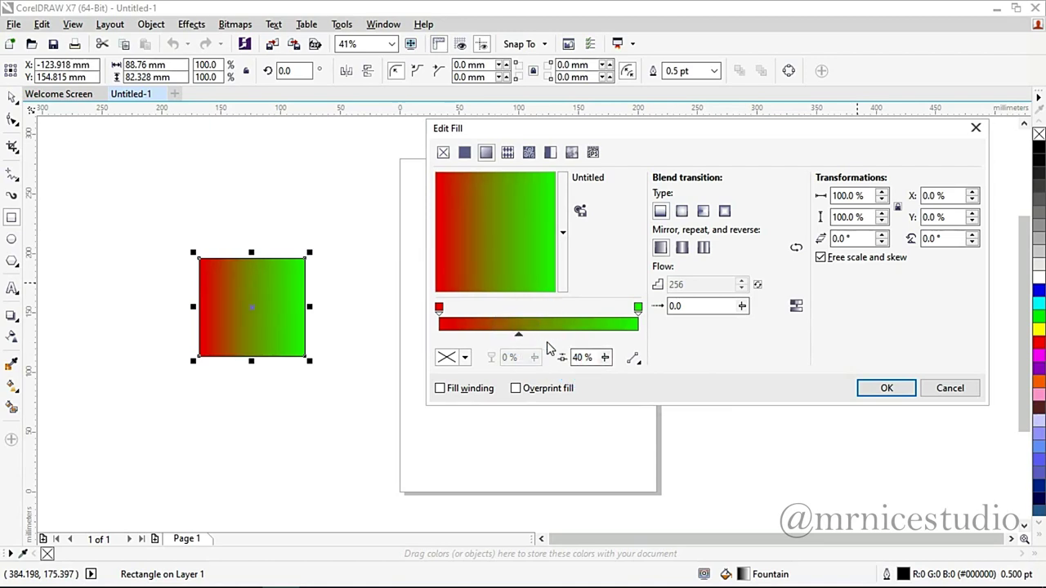
left_click(590, 319)
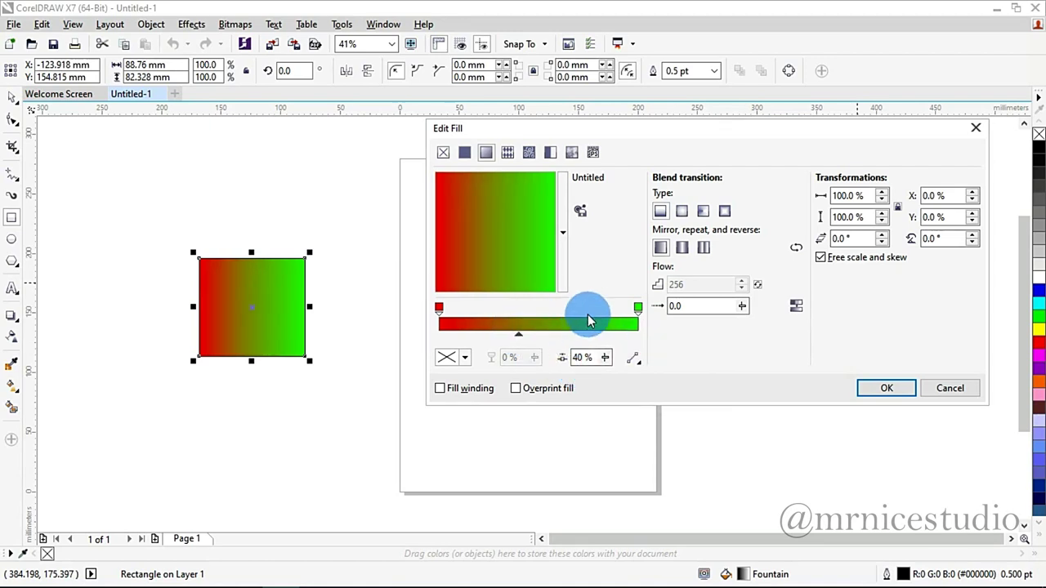
Move the gradient's midpoint to 52% and add an intermediate colour node at 51% between the red and green nodes.
left_click(637, 319)
left_click(549, 276)
left_click(516, 337)
left_click_drag(523, 342, 542, 340)
left_click(530, 282)
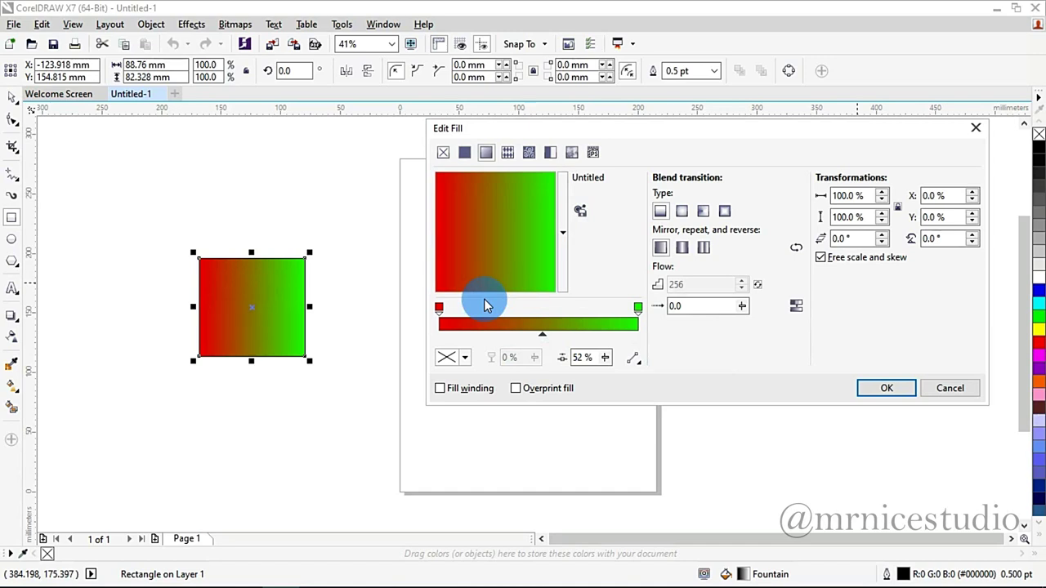
double_click(540, 315)
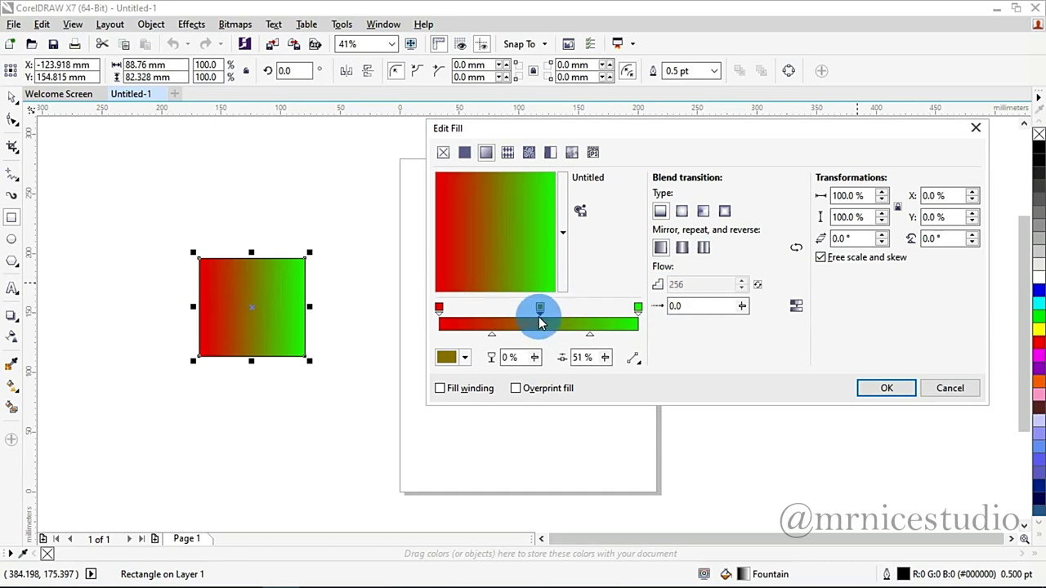
Remove the gradient's 51% node and add intermediate colour nodes at 52%, 28% and 71%.
double_click(539, 317)
left_click(572, 337)
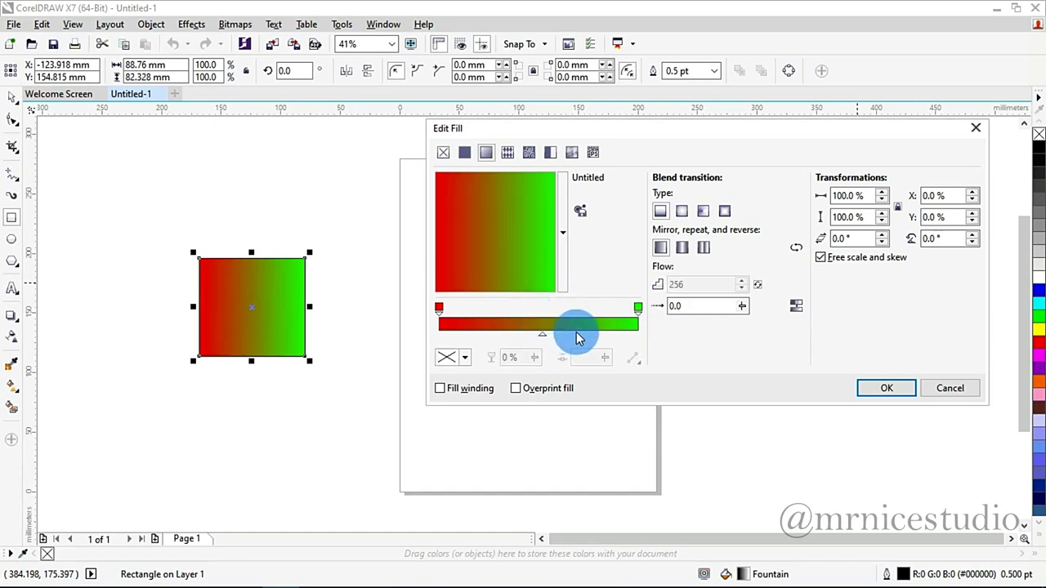
double_click(542, 312)
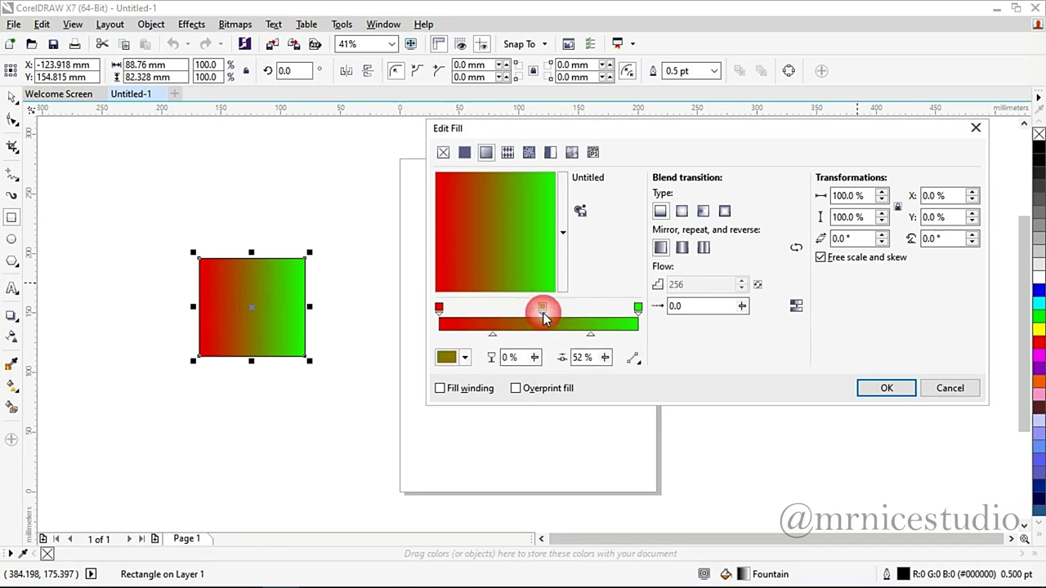
left_click(491, 338)
double_click(493, 309)
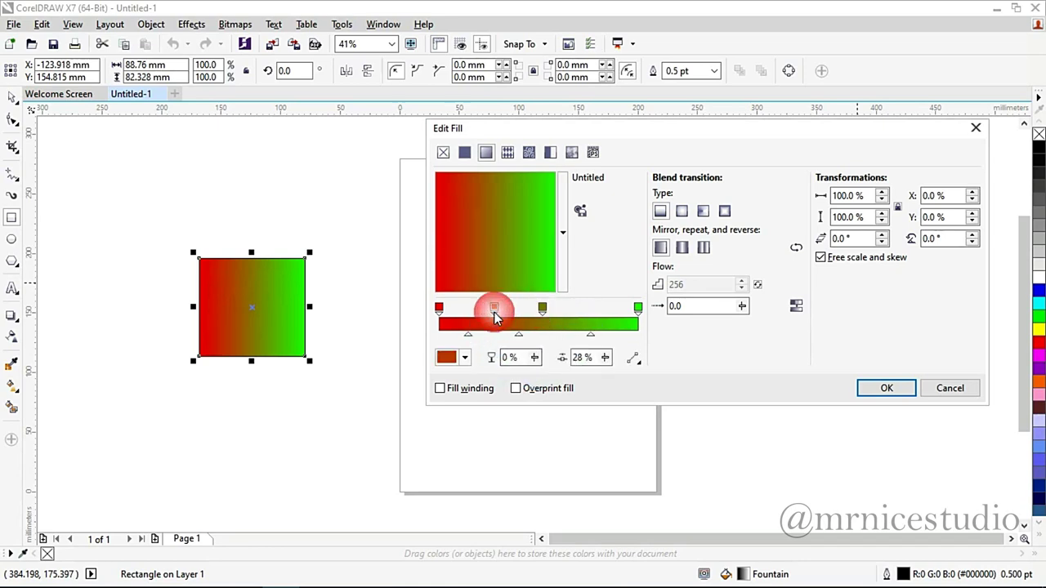
double_click(580, 309)
left_click(603, 324)
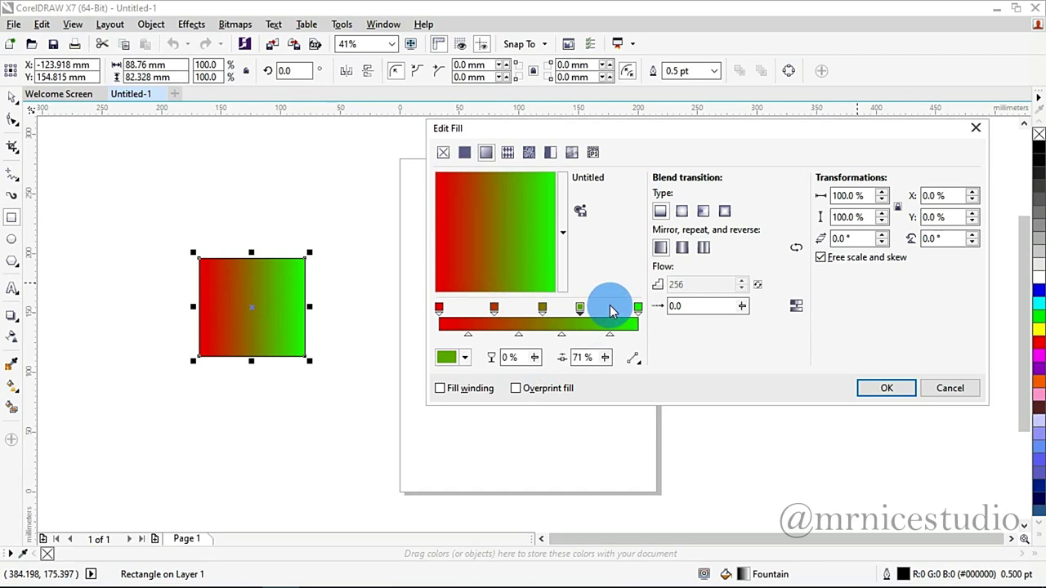
Recolour the gradient's middle node at 52% to white (#FFFFFF).
left_click(636, 304)
left_click(542, 308)
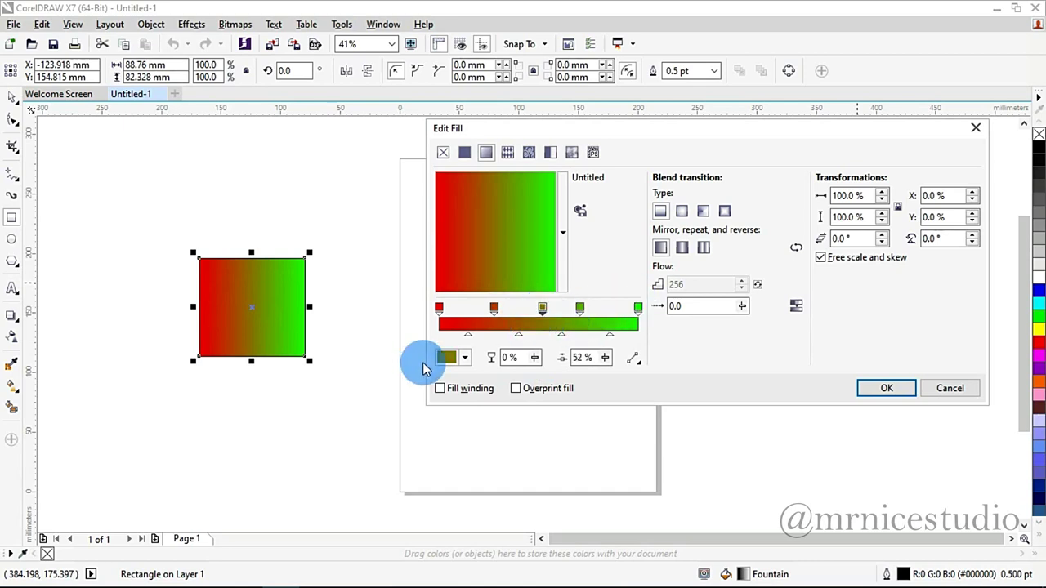
left_click(464, 357)
left_click_drag(502, 462, 447, 428)
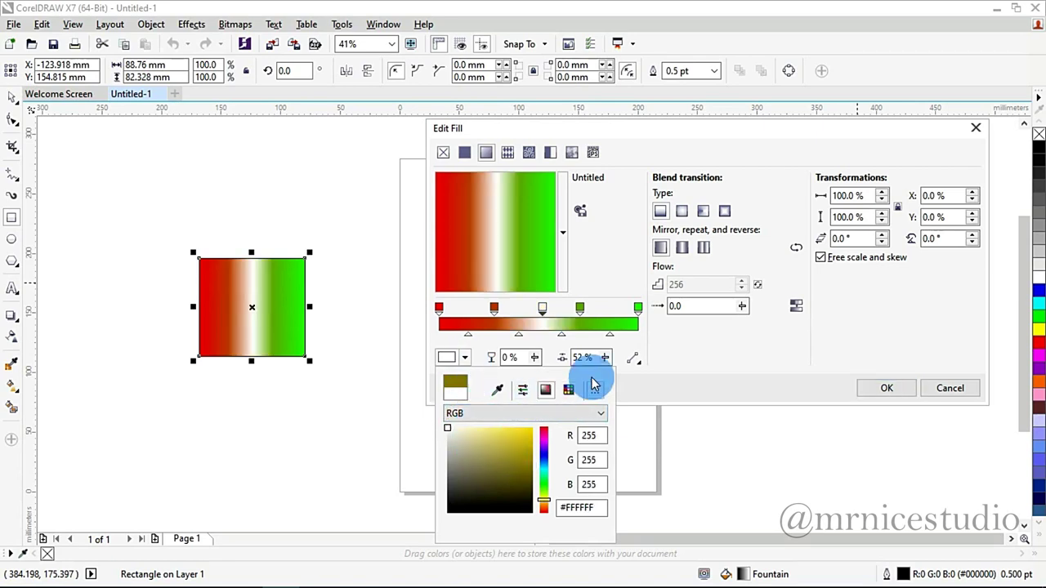
Recolour the gradient node at 71% to yellow (#FFF200).
left_click(580, 309)
left_click(579, 309)
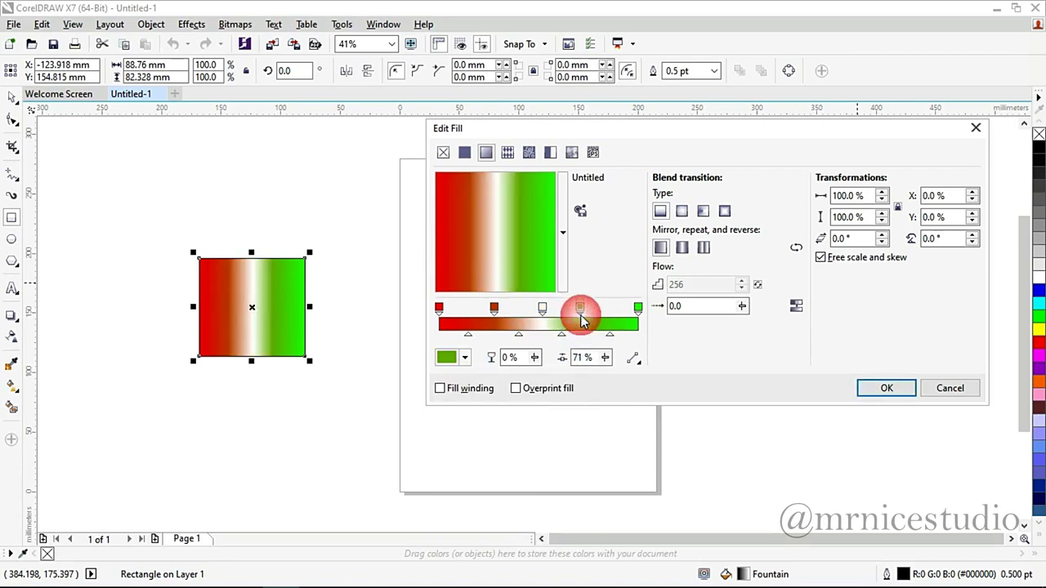
left_click(462, 357)
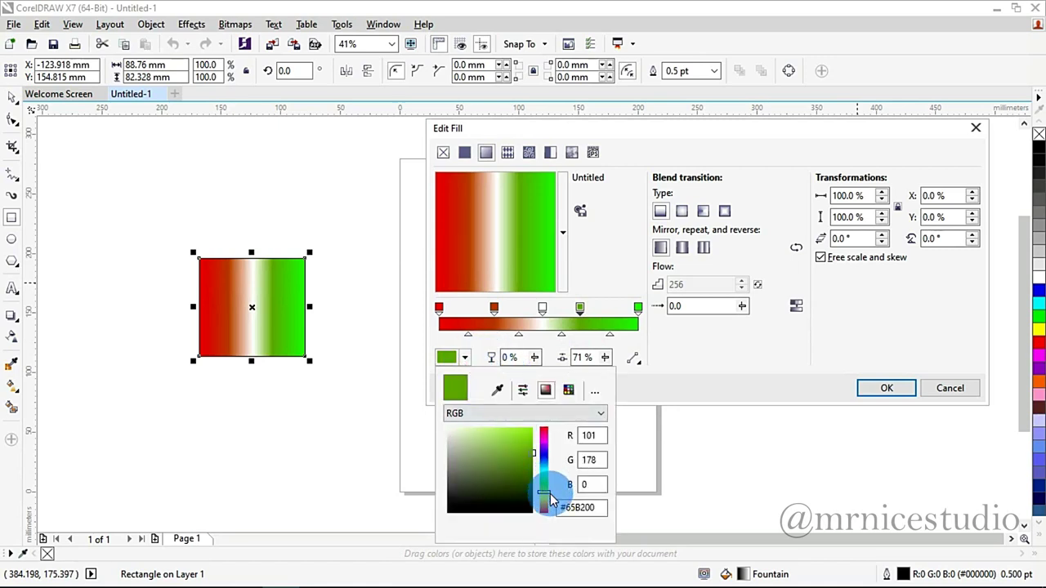
left_click(543, 497)
left_click_drag(514, 439, 543, 421)
left_click(631, 322)
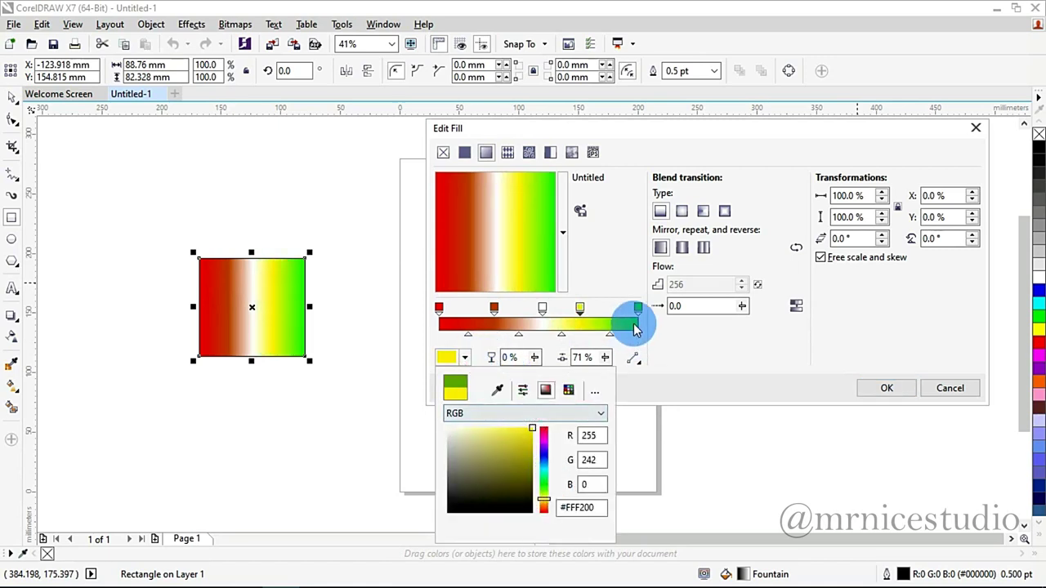
Change the gradient's red start node to cyan.
left_click(494, 307)
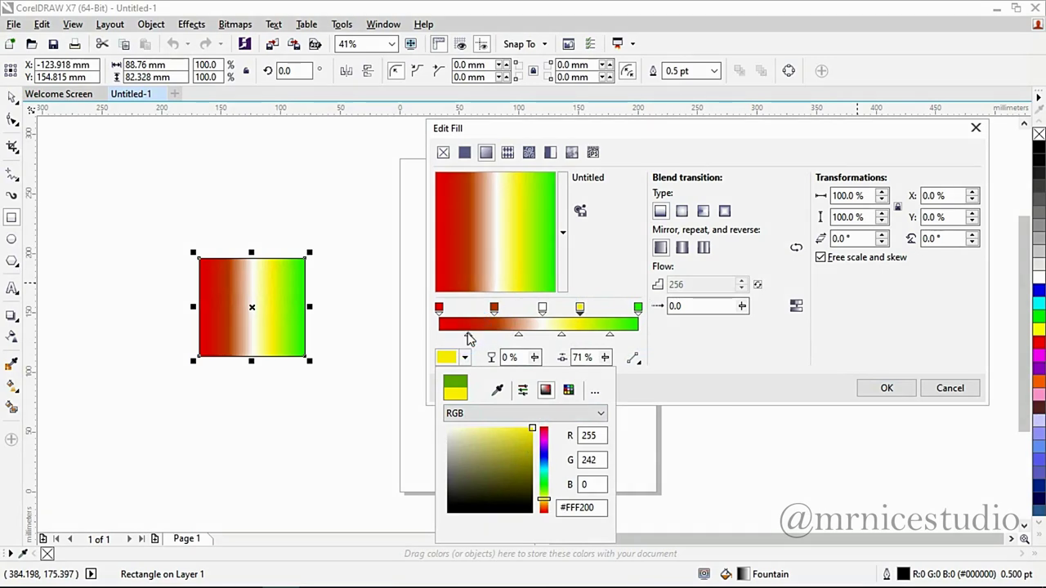
left_click(466, 335)
left_click(439, 309)
left_click(464, 361)
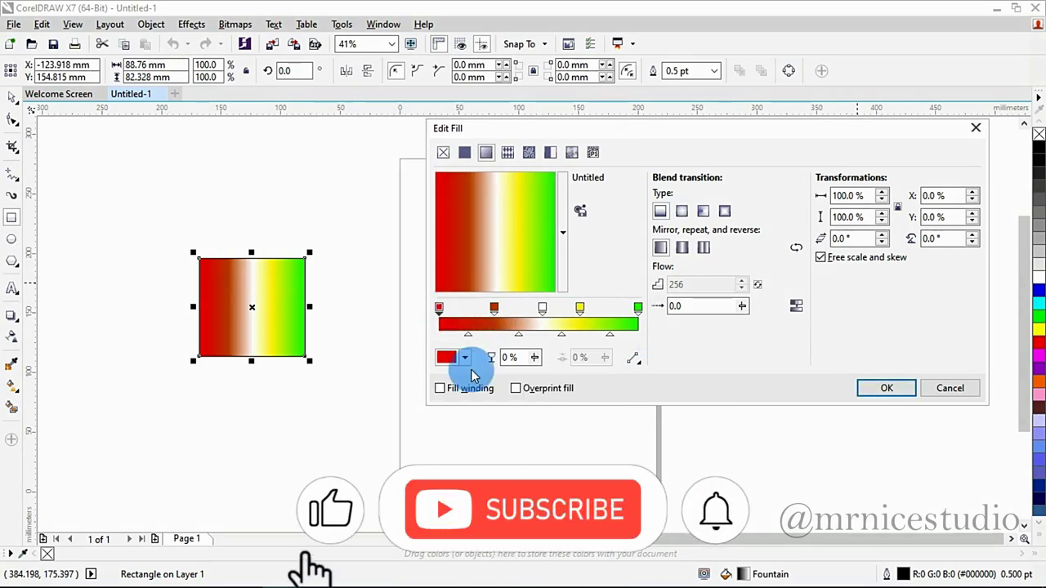
left_click(464, 361)
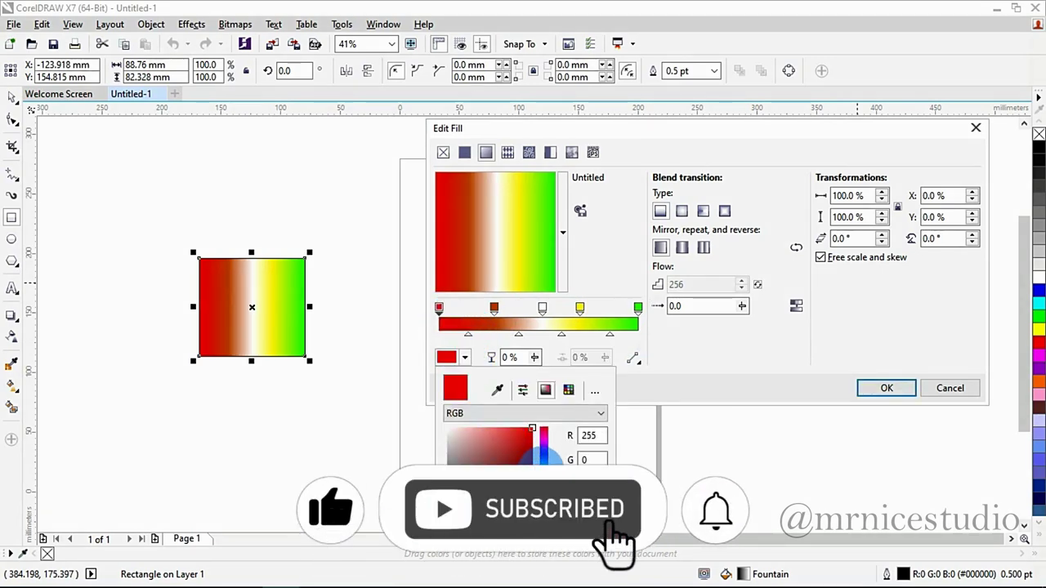
left_click(543, 462)
left_click(495, 326)
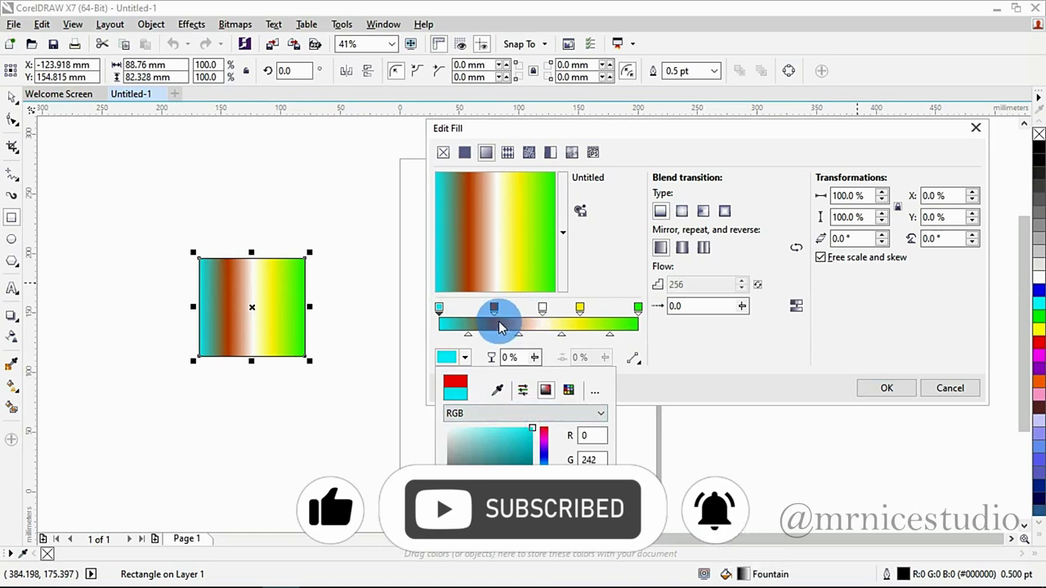
Change the gradient's brown node at 28% to a medium green.
left_click(493, 321)
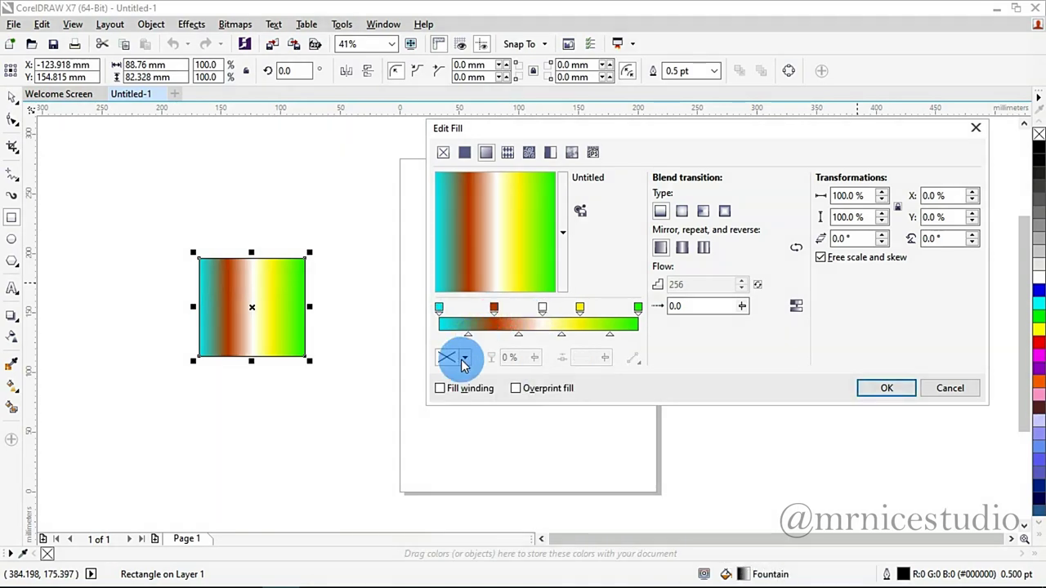
left_click(465, 357)
left_click(495, 320)
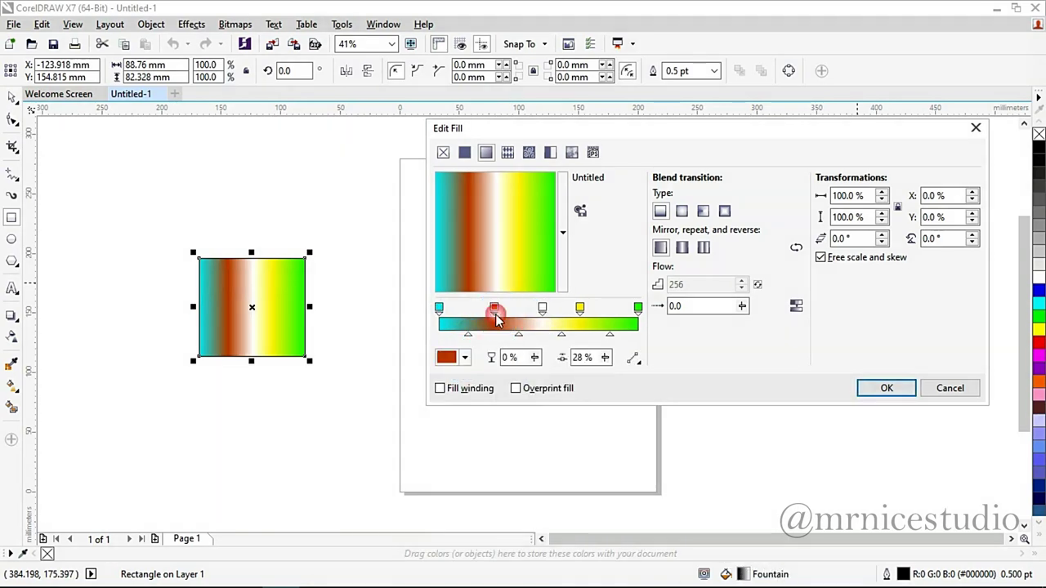
left_click(465, 356)
left_click_drag(543, 448, 544, 488)
left_click(584, 323)
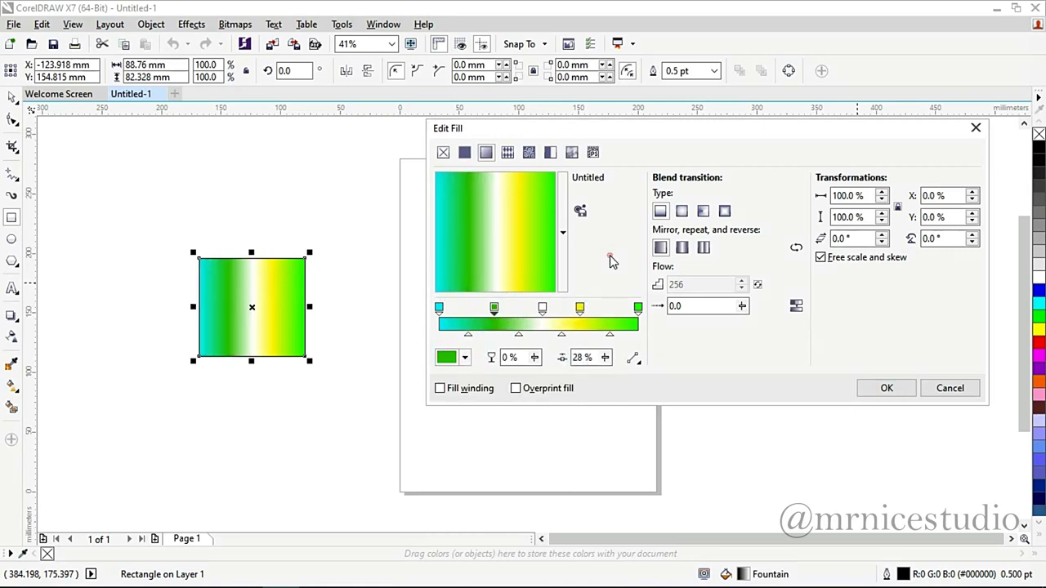
Shift the first two gradient midpoints toward the cyan end and the last two toward the green end, with the last at 80%.
left_click_drag(551, 305, 446, 335)
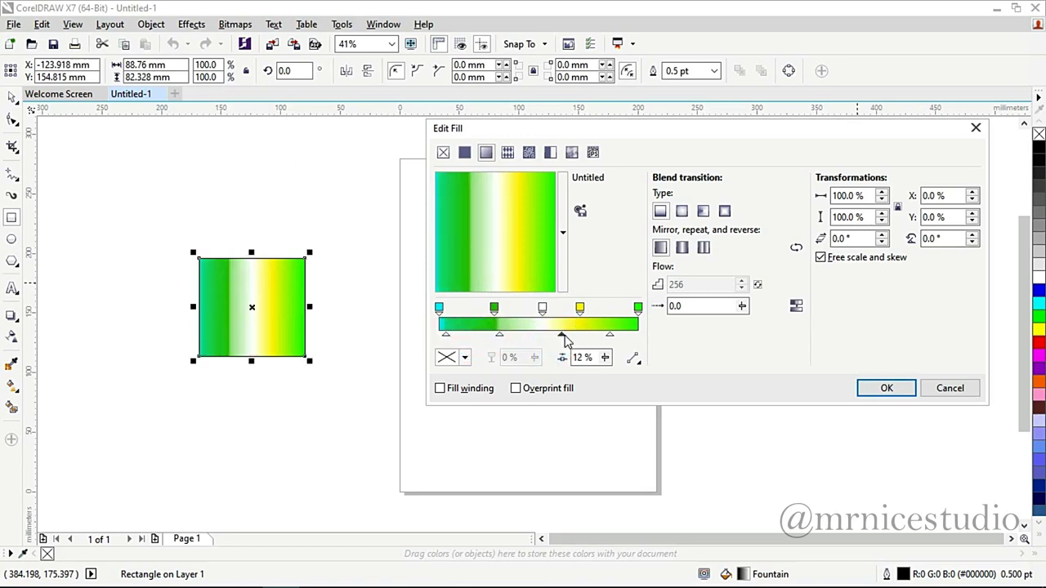
left_click_drag(561, 336, 628, 335)
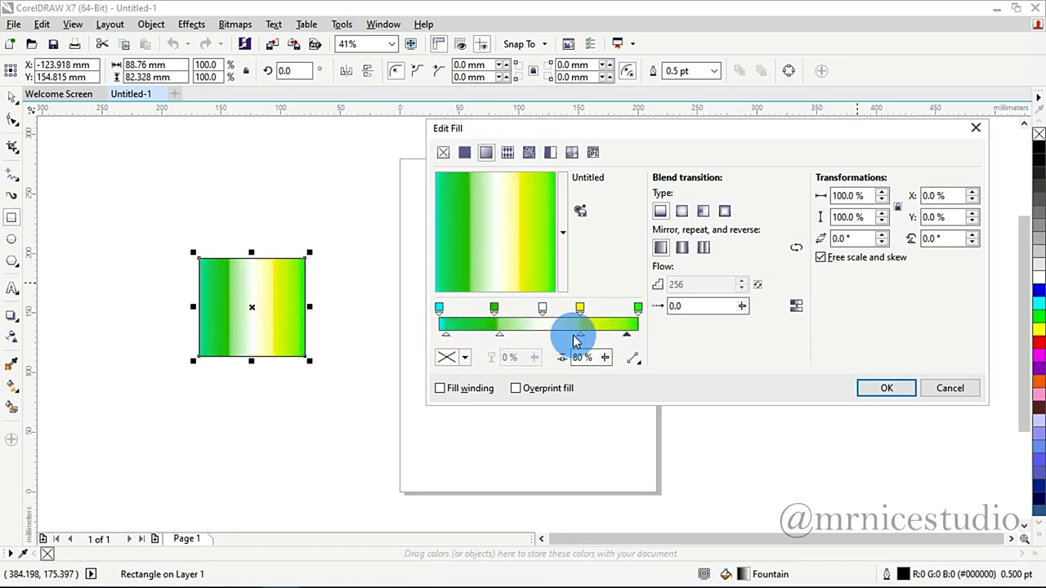
Remove the three intermediate colour nodes and move the midpoint between the cyan and green end nodes to 55%.
double_click(542, 309)
left_click(579, 318)
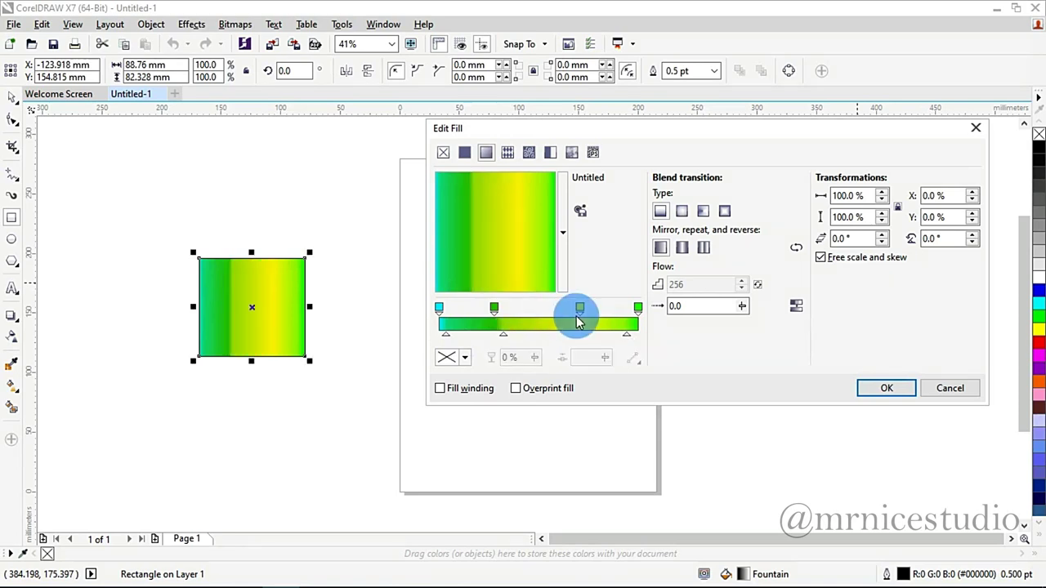
double_click(581, 317)
left_click(494, 314)
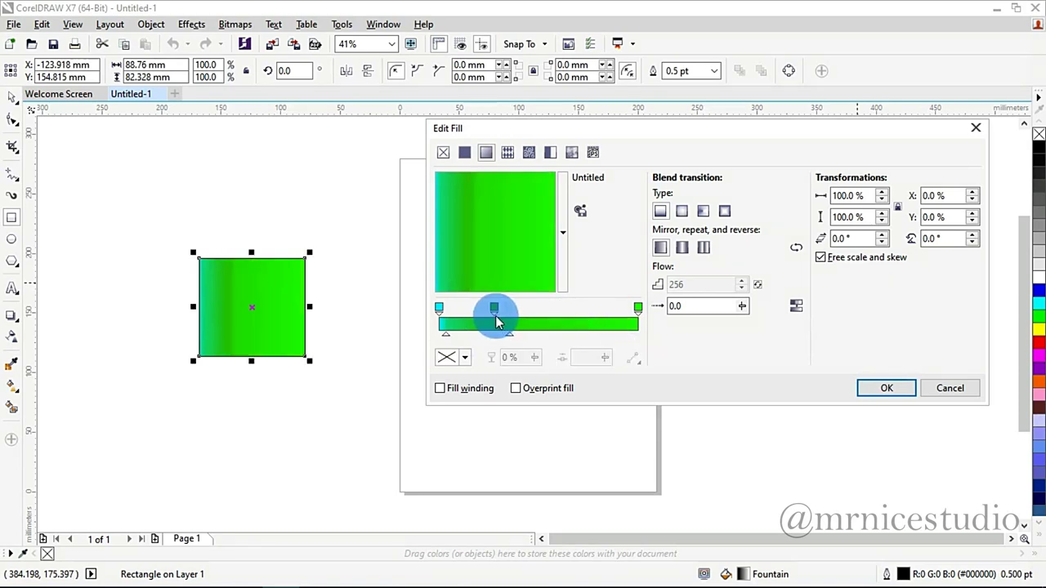
double_click(496, 321)
left_click_drag(612, 322, 481, 342)
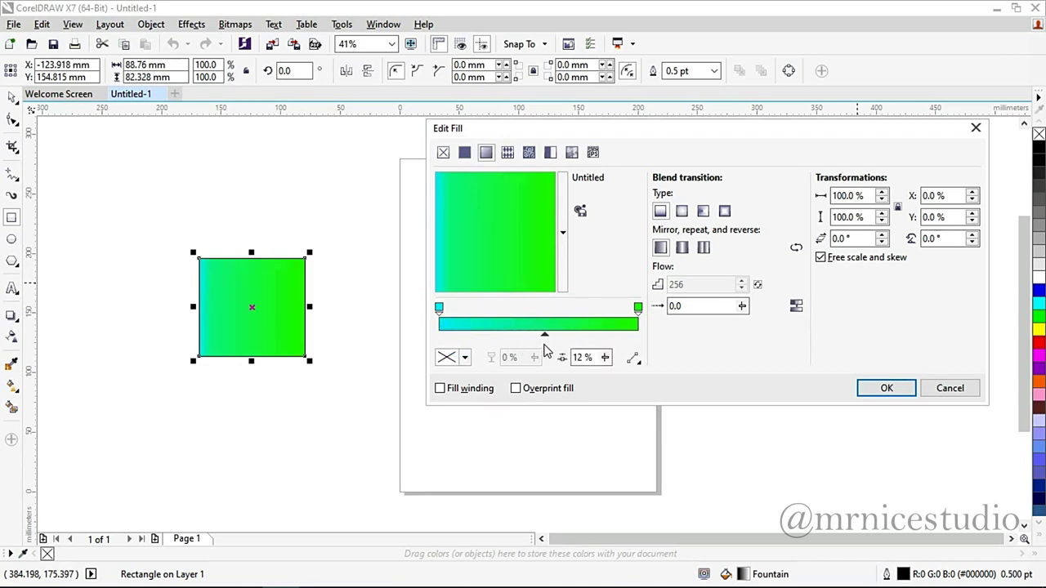
left_click_drag(545, 347, 540, 347)
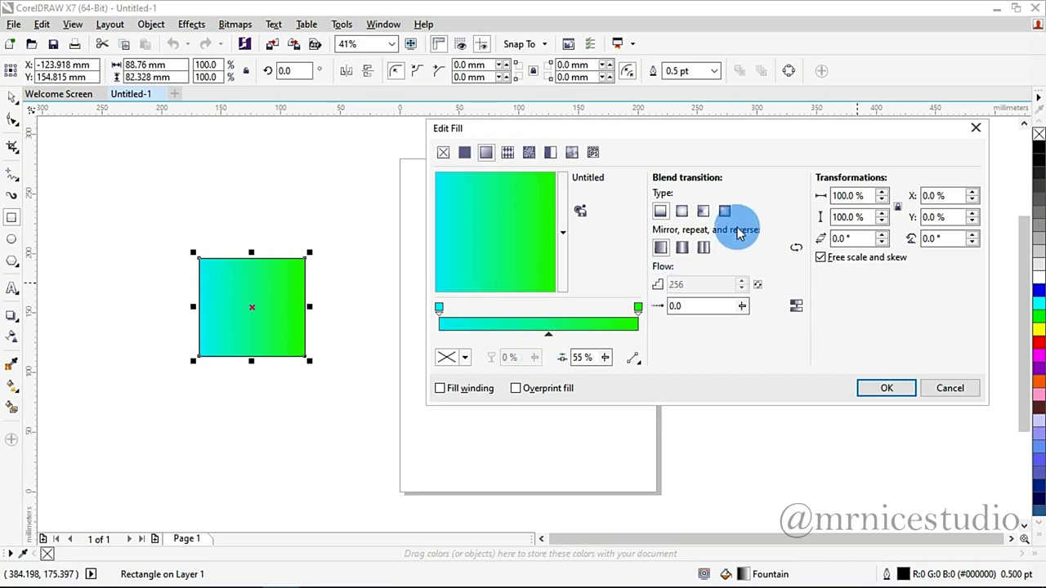
Switch to an elliptical fountain fill centred at X 36%, Y 41%, with its midpoint at 22%.
left_click(685, 212)
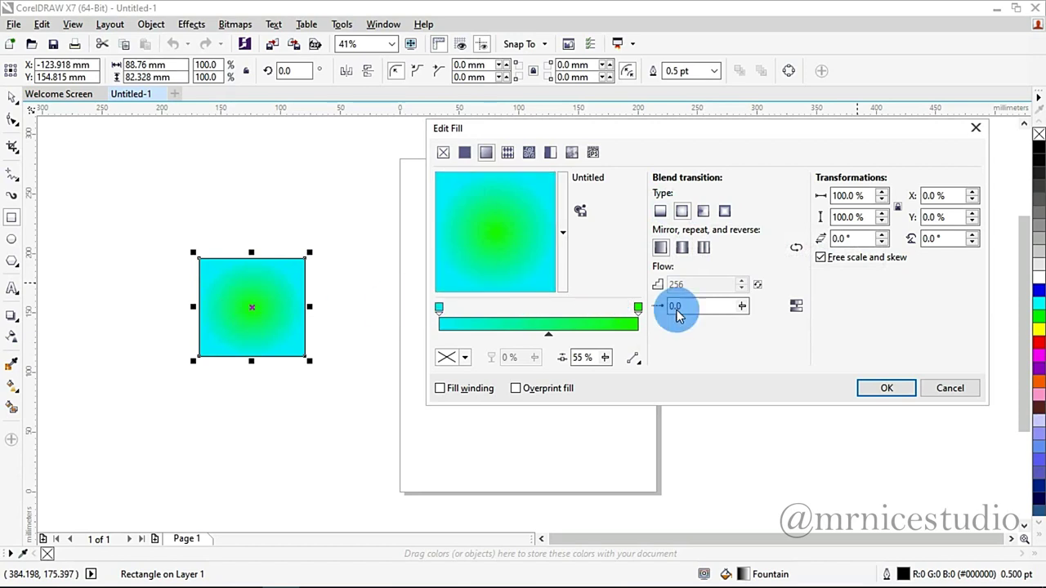
left_click(538, 186)
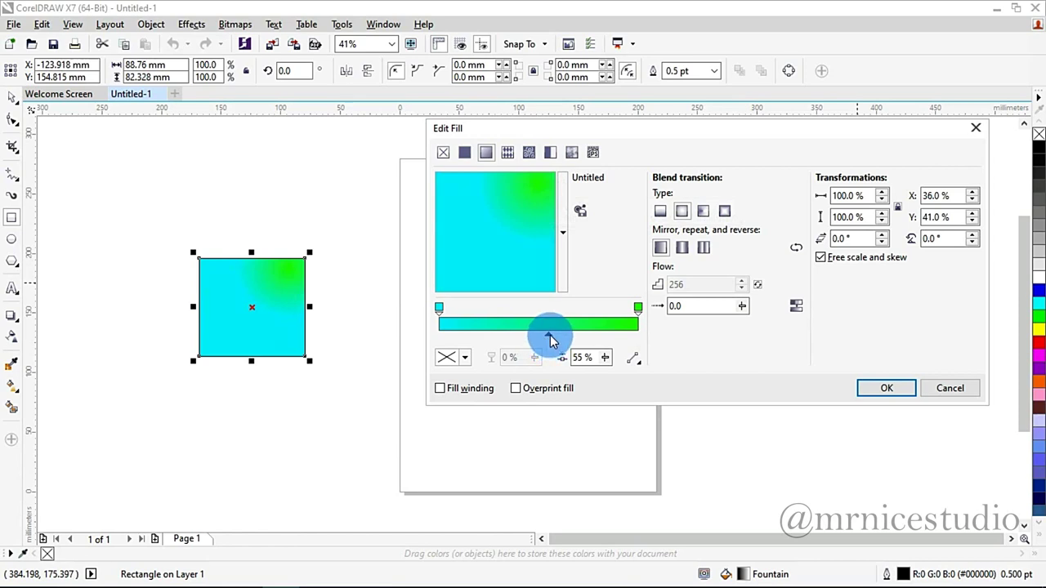
left_click_drag(552, 340, 516, 339)
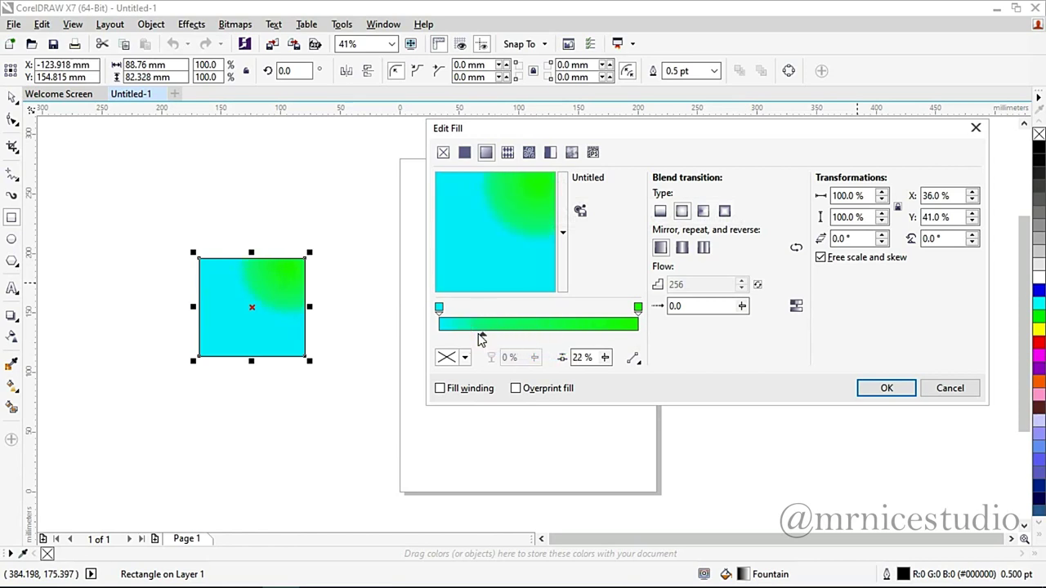
left_click(471, 377)
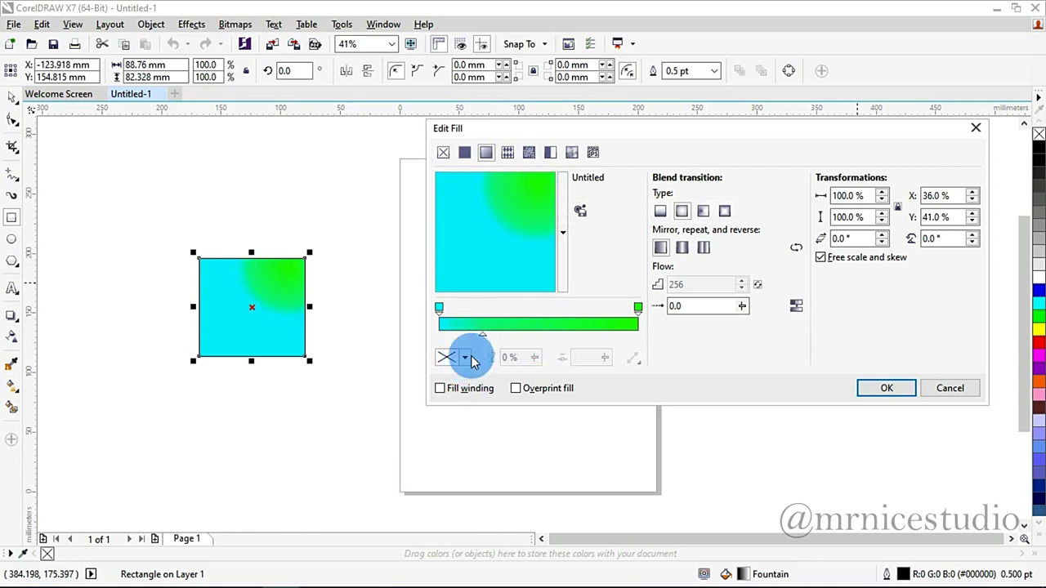
Change the gradient's green end node to blue-violet.
left_click(638, 308)
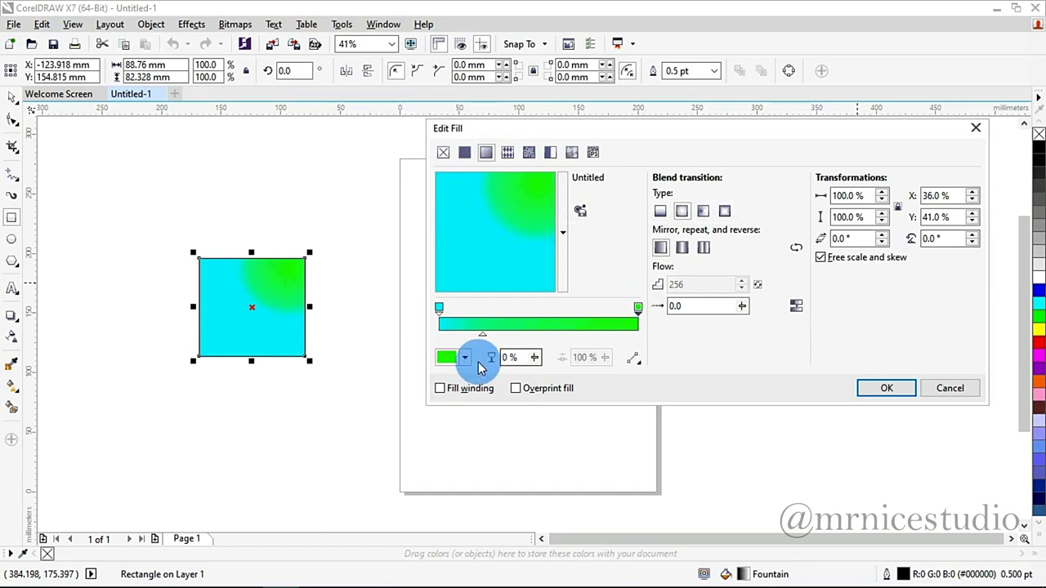
left_click(466, 360)
left_click_drag(546, 474, 547, 457)
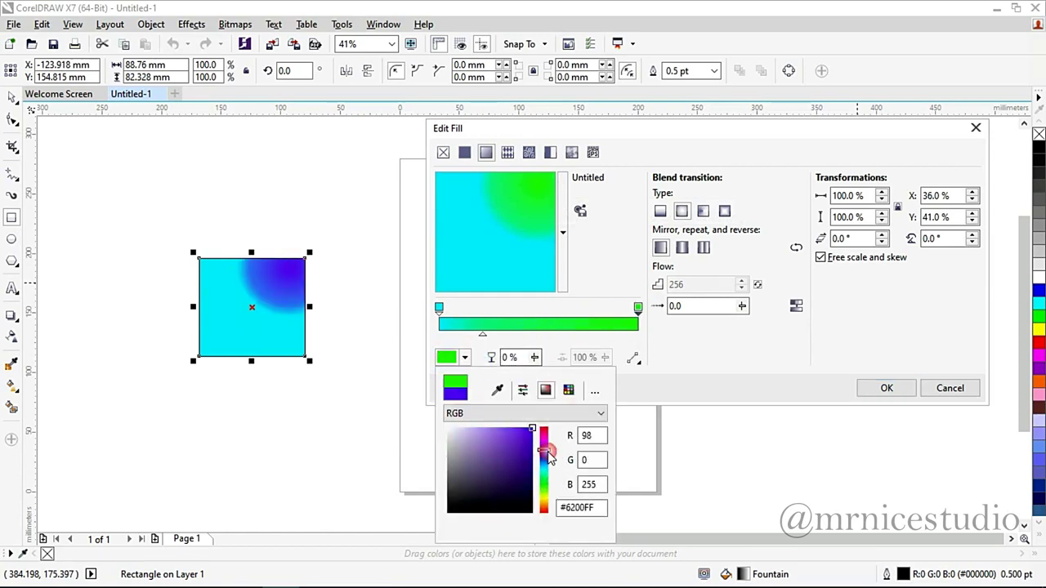
left_click(613, 284)
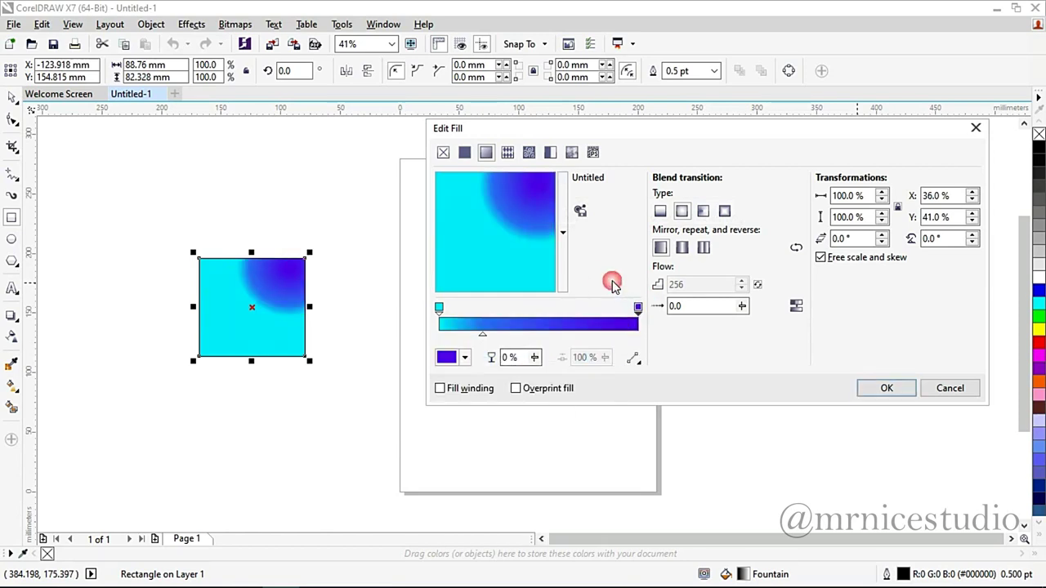
Switch to a conical fountain fill and move its centre to X 11%, Y -18%.
left_click(683, 212)
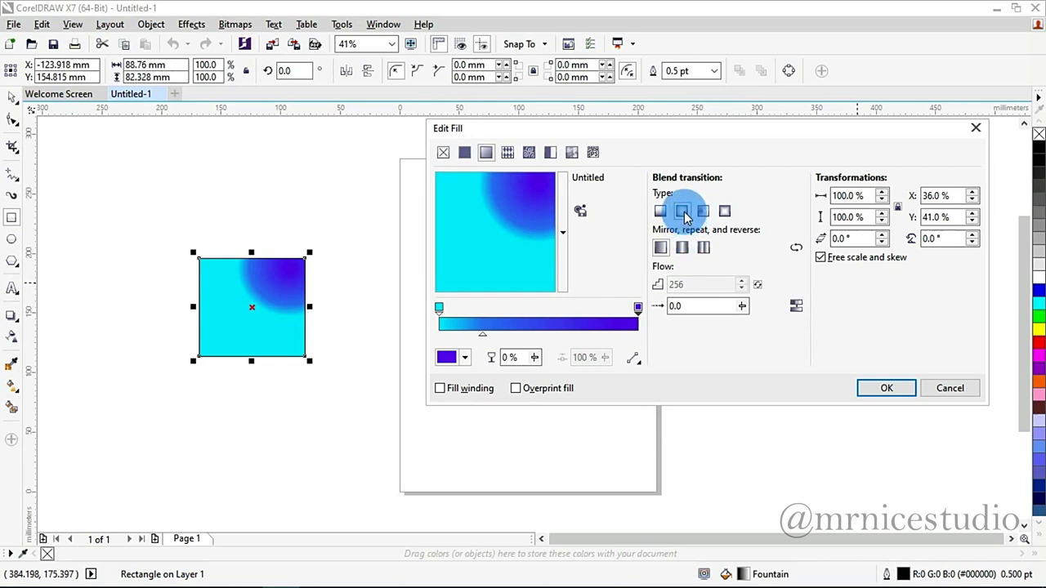
left_click(660, 245)
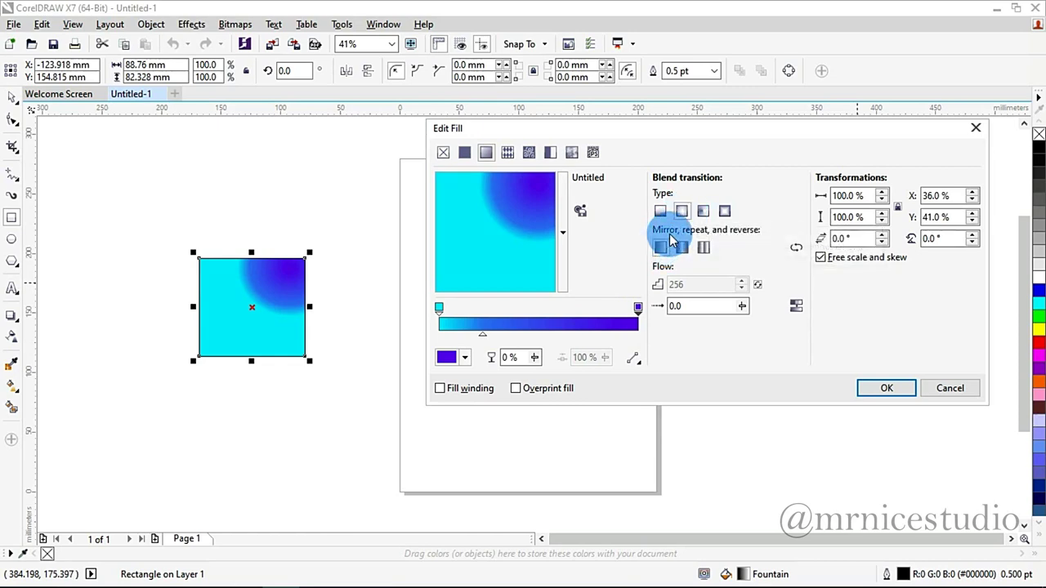
left_click(703, 212)
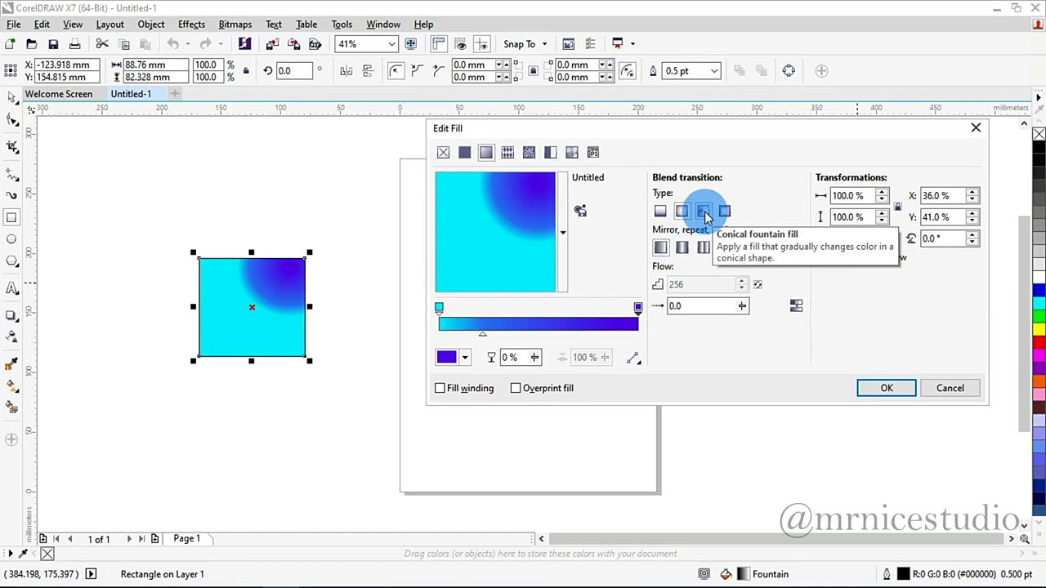
left_click(705, 214)
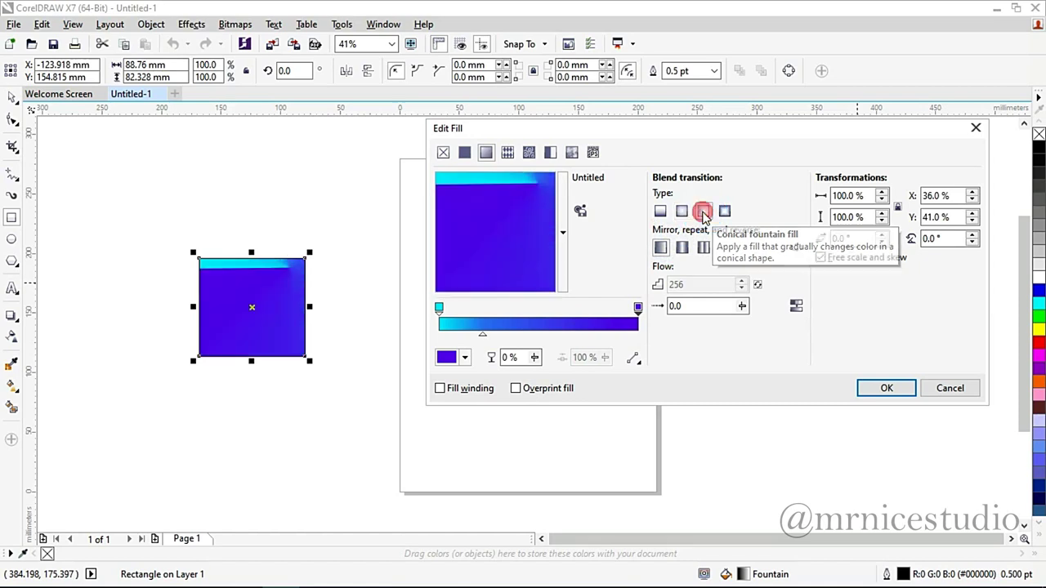
left_click_drag(513, 224, 517, 255)
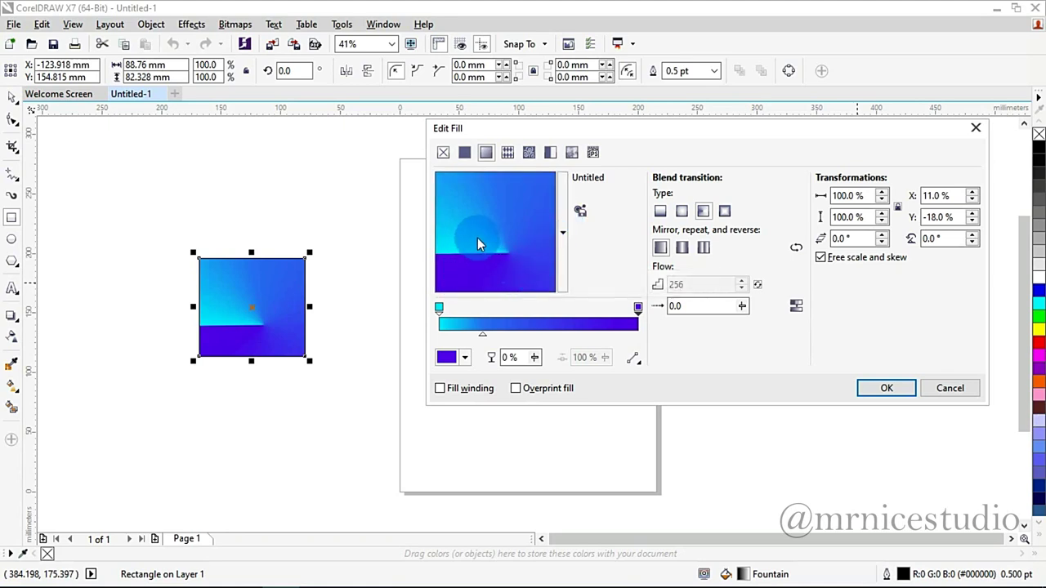
Reverse the conical fountain fill and change it to a rectangular type centred at X -31%, Y 27%.
left_click(796, 250)
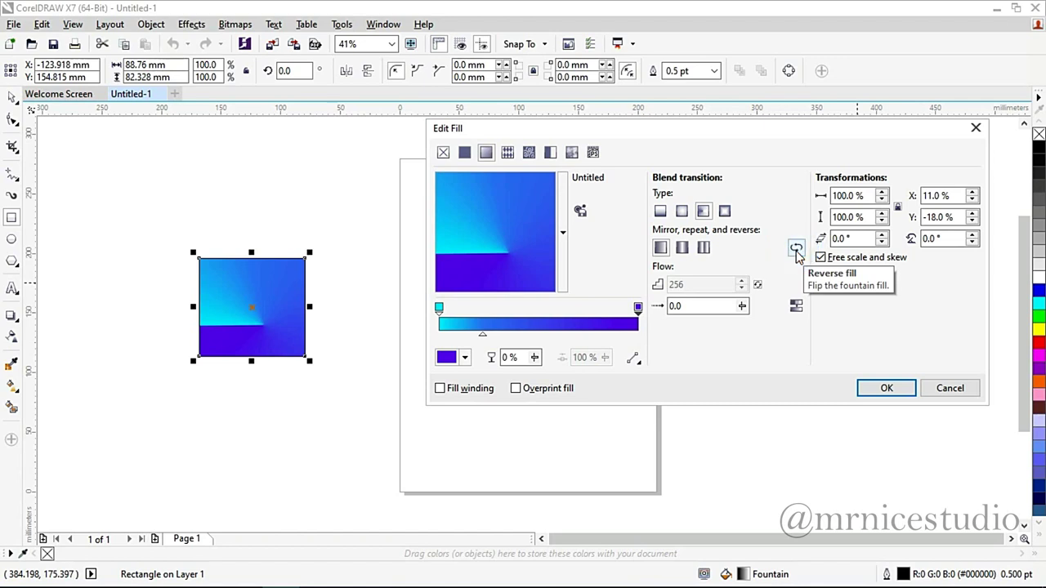
left_click_drag(504, 228, 482, 248)
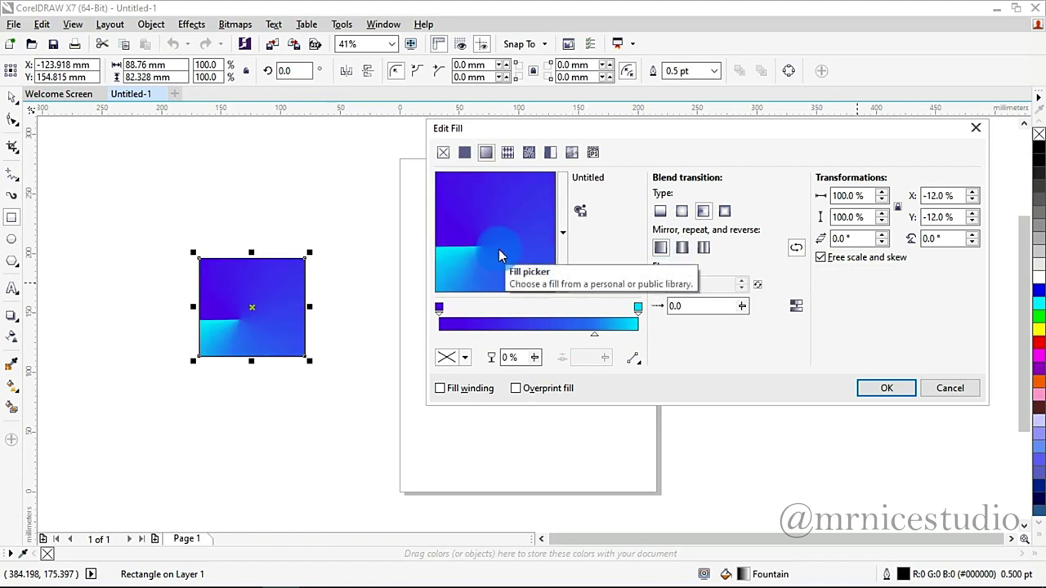
left_click(726, 212)
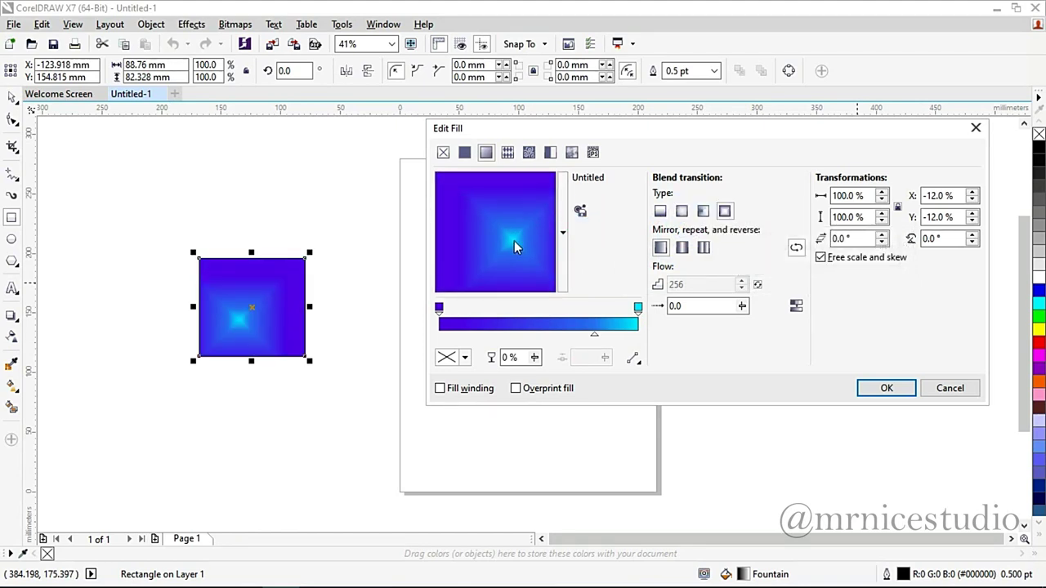
left_click_drag(514, 241, 458, 199)
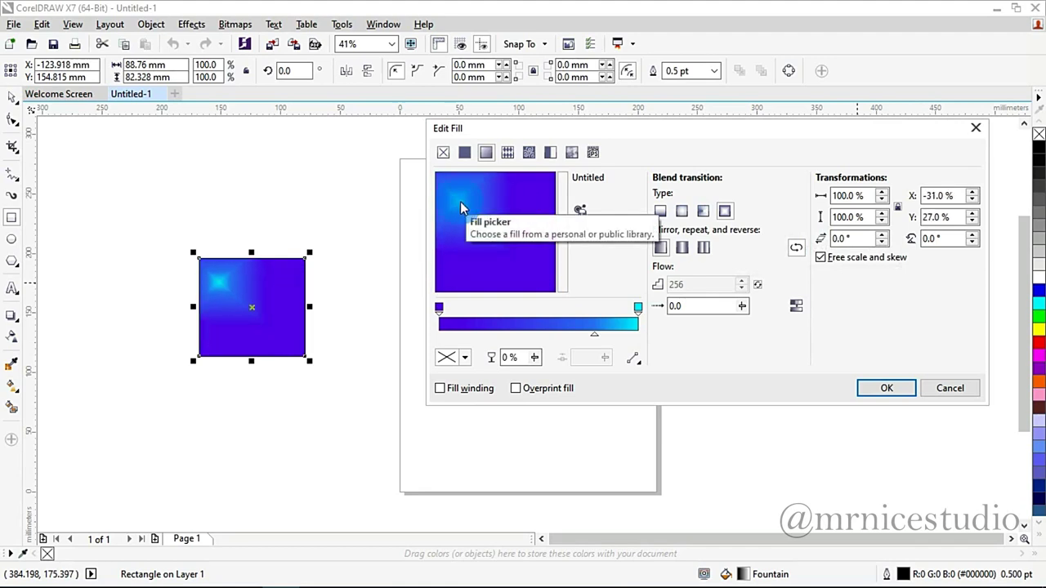
Try mirroring the rectangular blend, and set it to repeat with its centre at X -138%, Y 136%.
left_click(681, 248)
left_click_drag(487, 221, 521, 262)
left_click(704, 248)
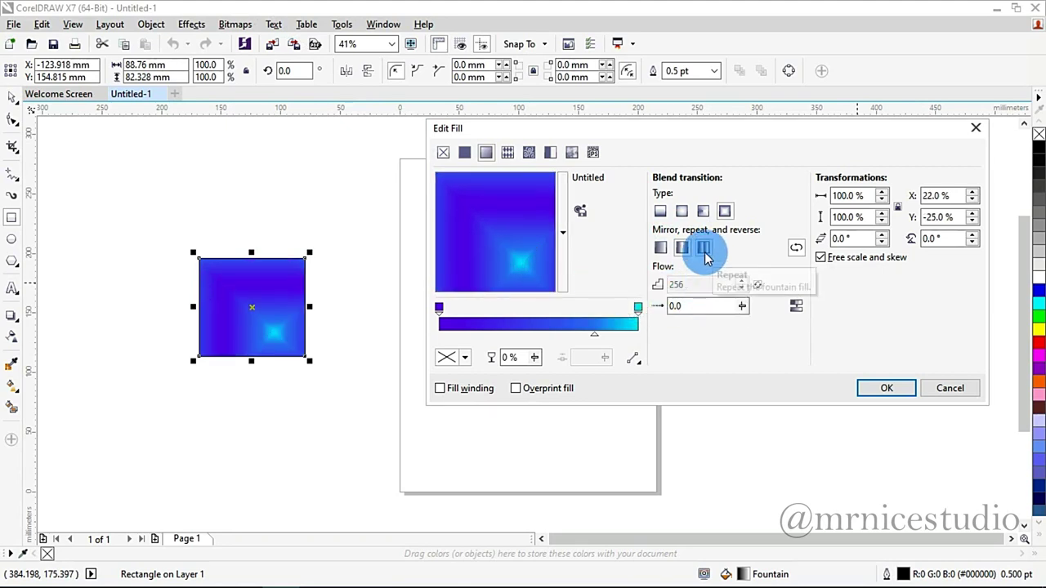
left_click(705, 248)
left_click_drag(574, 249, 327, 66)
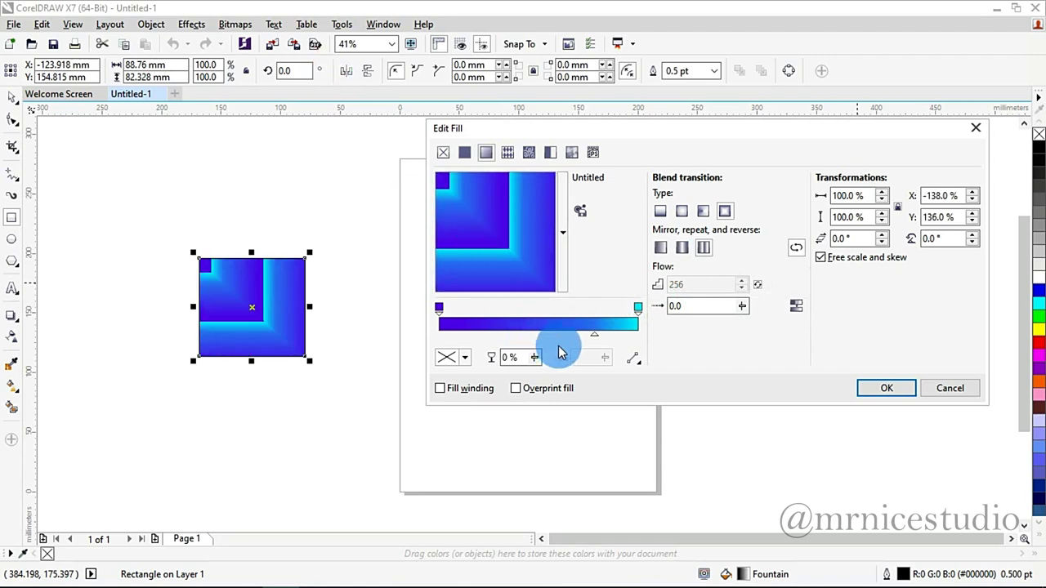
Scale the repeating fill to 113% in both width and height.
left_click(882, 196)
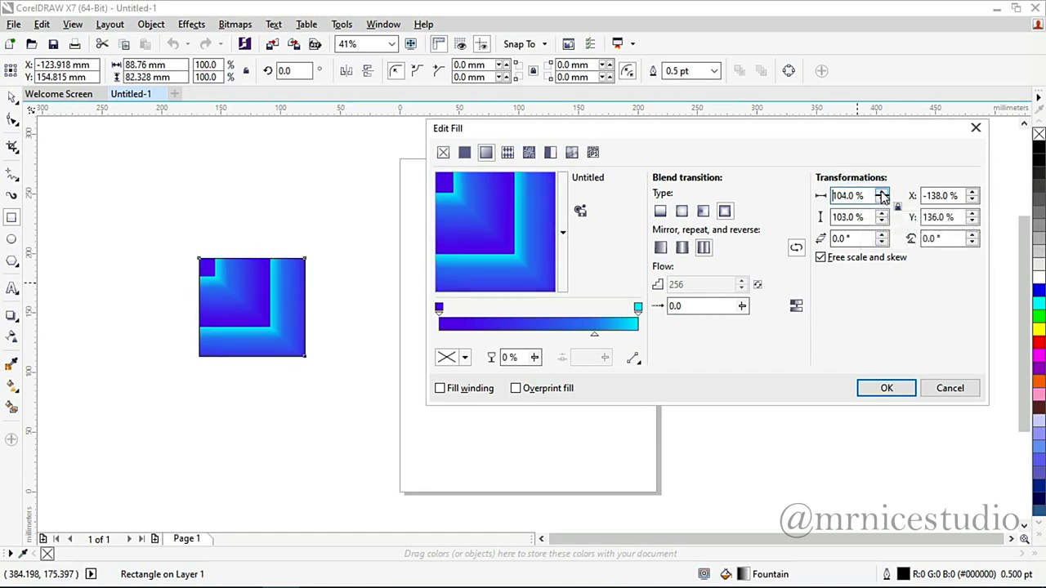
left_click(883, 196)
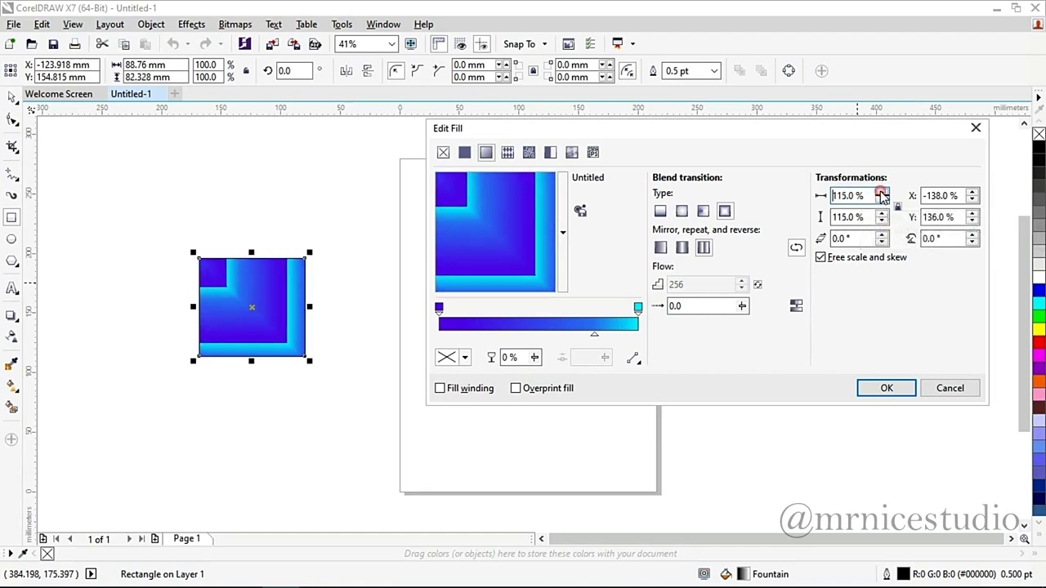
left_click(883, 196)
left_click(882, 197)
left_click(882, 196)
left_click(882, 220)
left_click(881, 220)
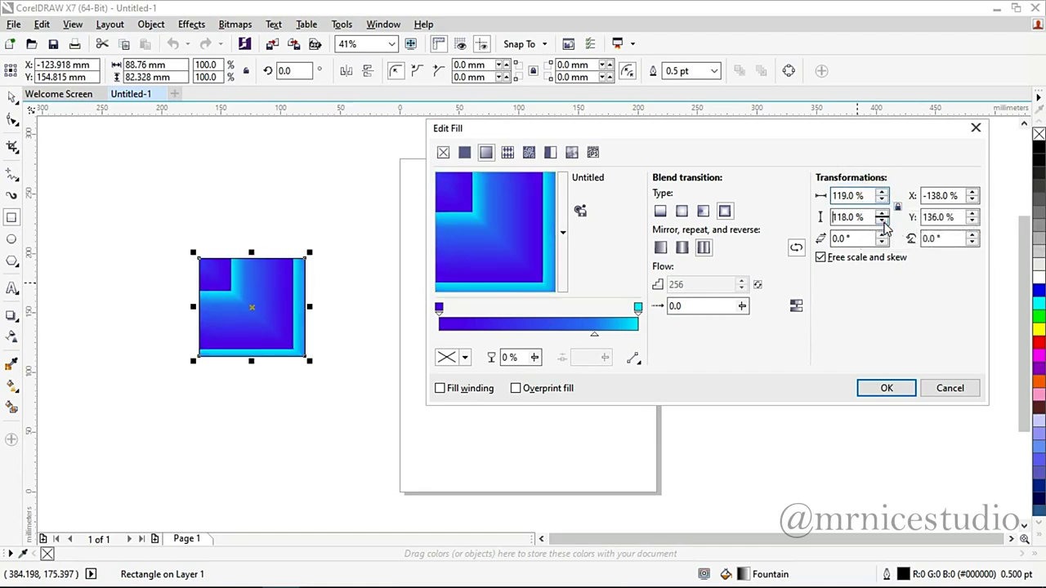
left_click(882, 221)
left_click(882, 221)
left_click(882, 221)
left_click(882, 220)
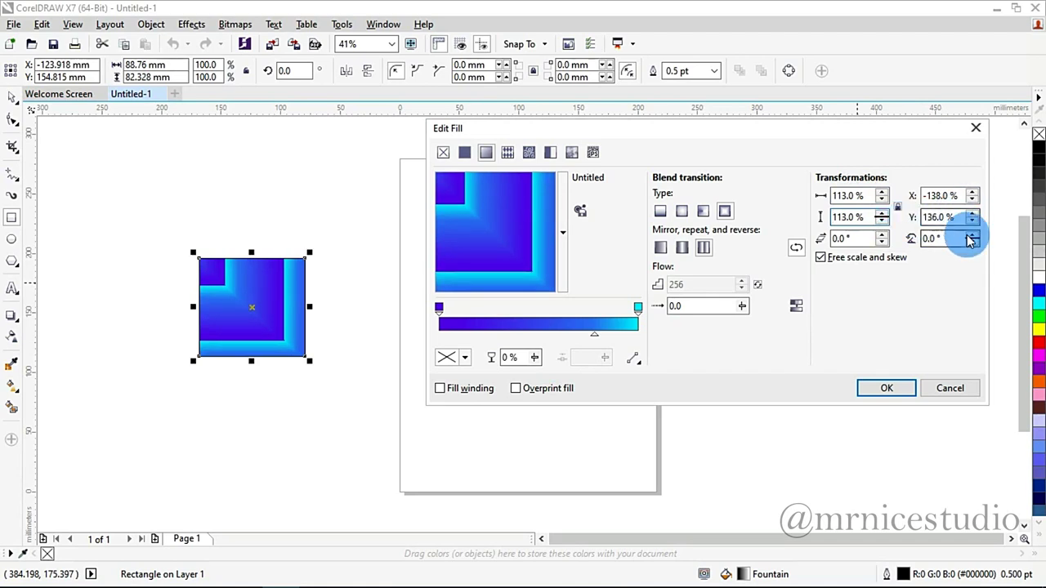
Rotate the fill by 75° and move its centre to X -3%, Y -63%.
double_click(932, 239)
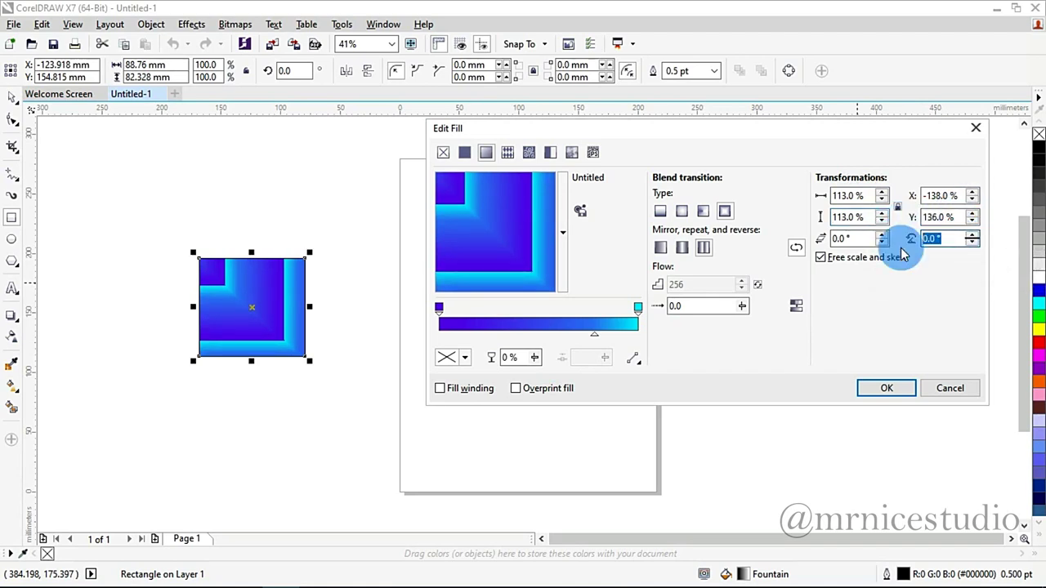
type("75")
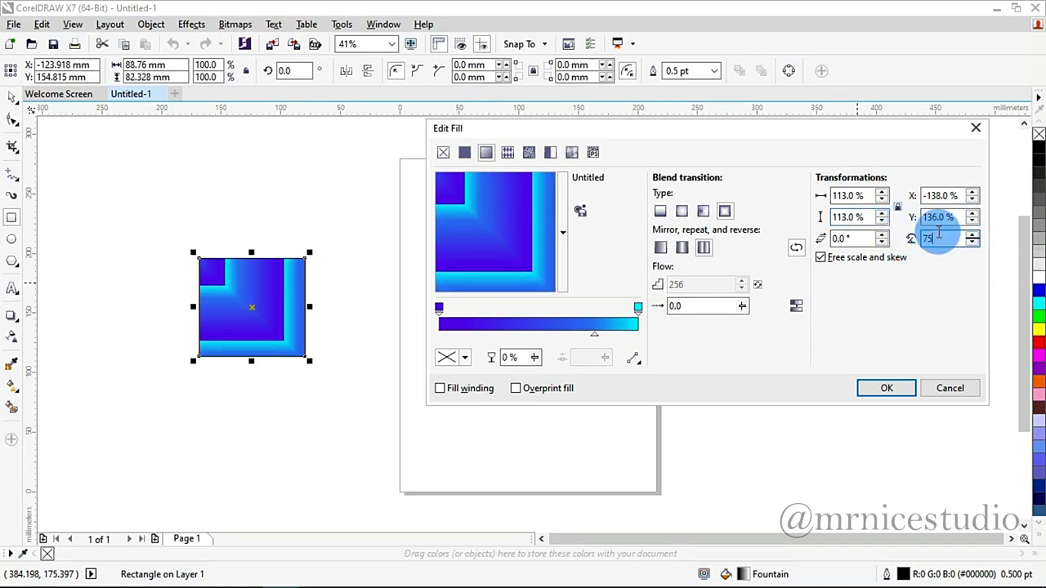
key("Tab")
left_click_drag(637, 289, 490, 309)
left_click(936, 235)
left_click(938, 237)
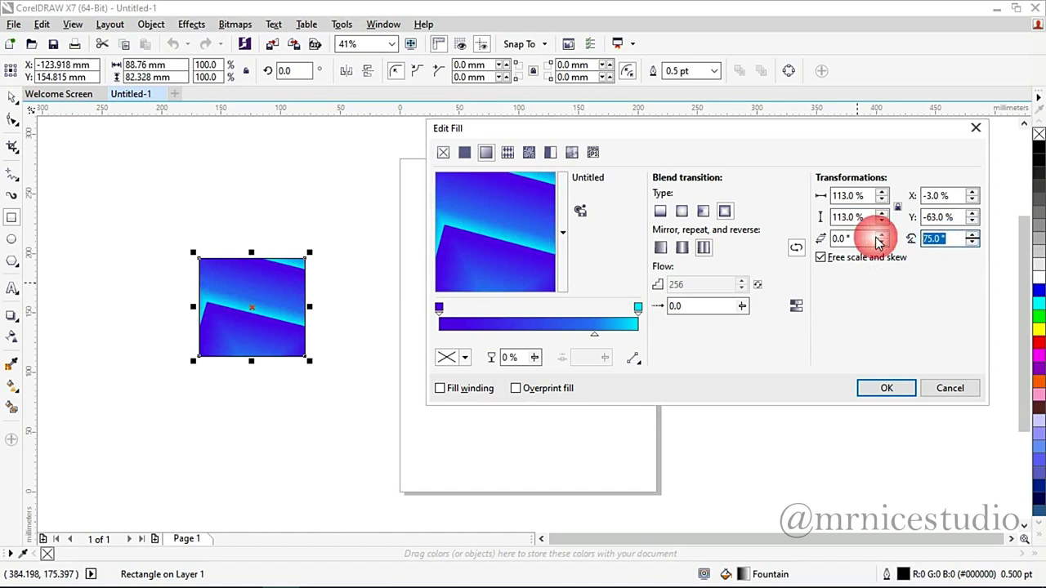
Skew the fill by 60° and move its centre to X 71%, Y -38%.
left_click_drag(868, 197, 833, 237)
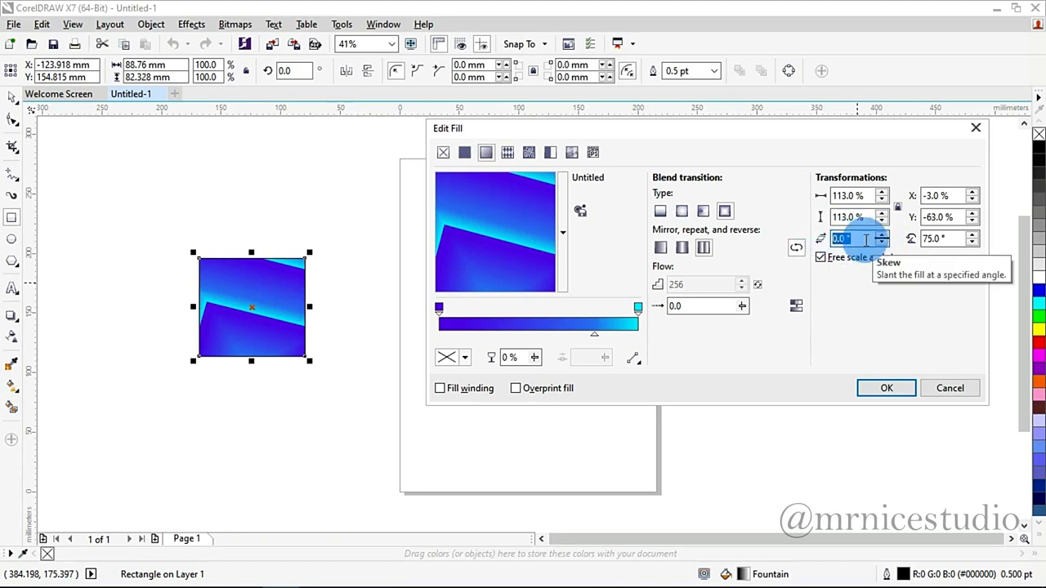
type("60")
left_click(850, 217)
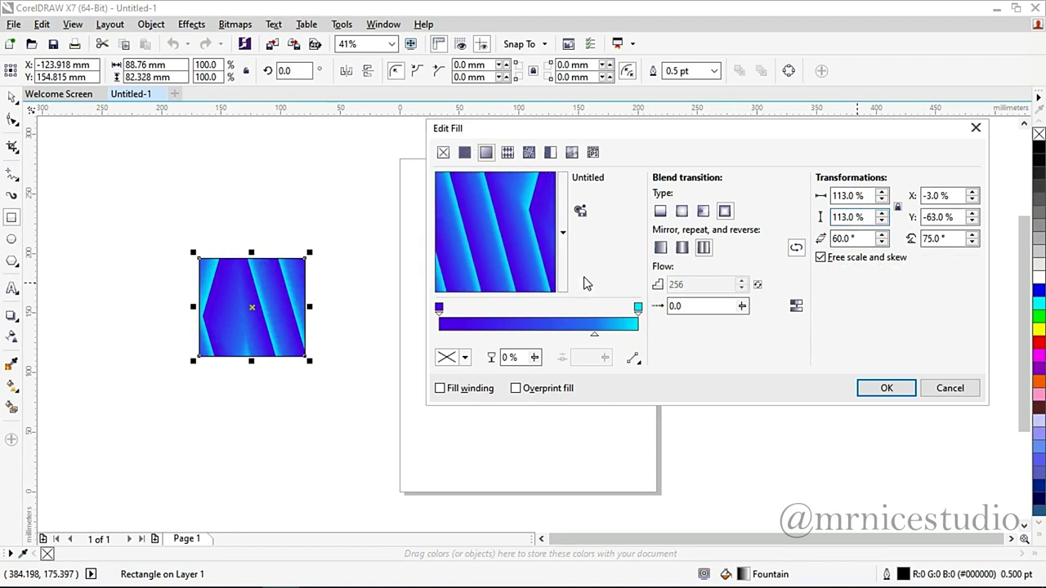
left_click(658, 248)
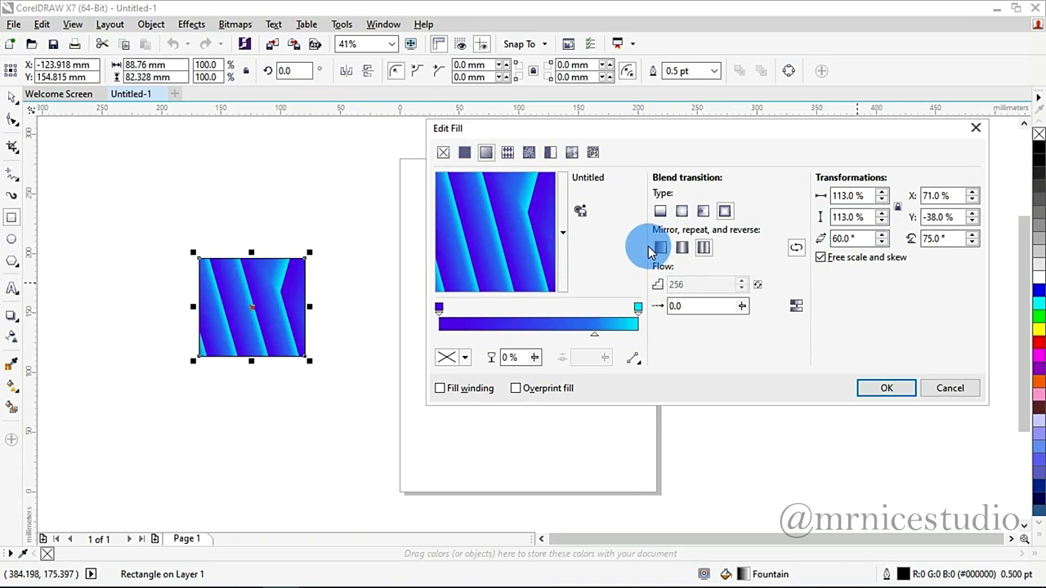
left_click(745, 345)
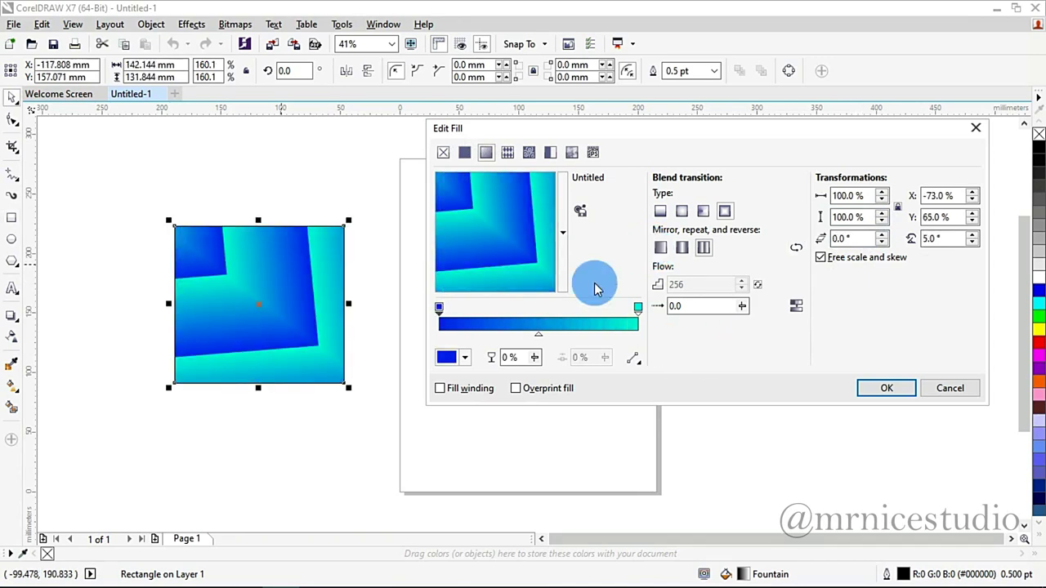
Apply the Aqua Pipes With Transparency preset from the private fill library to the rectangle.
left_click(564, 236)
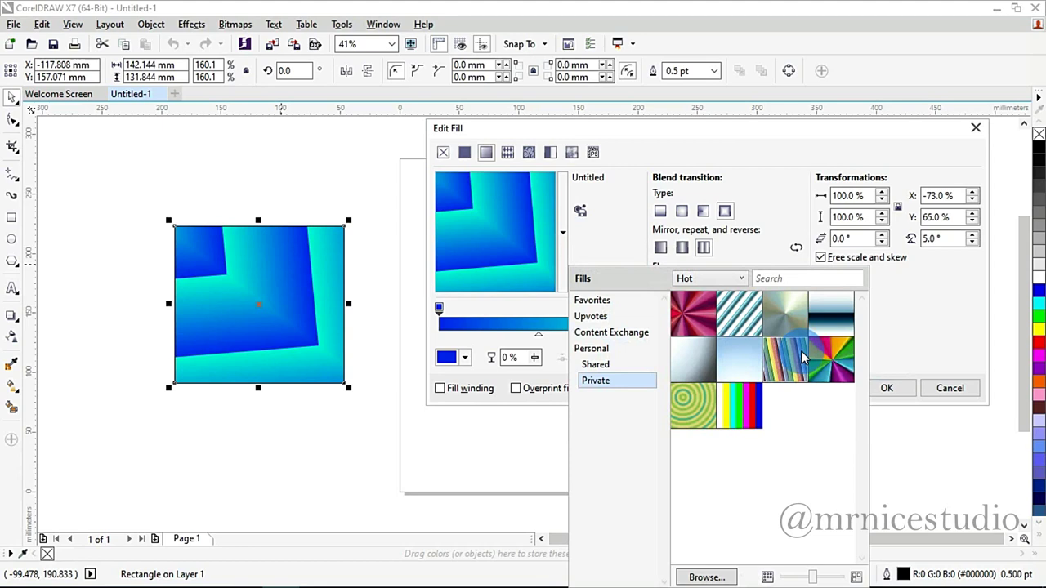
left_click(721, 278)
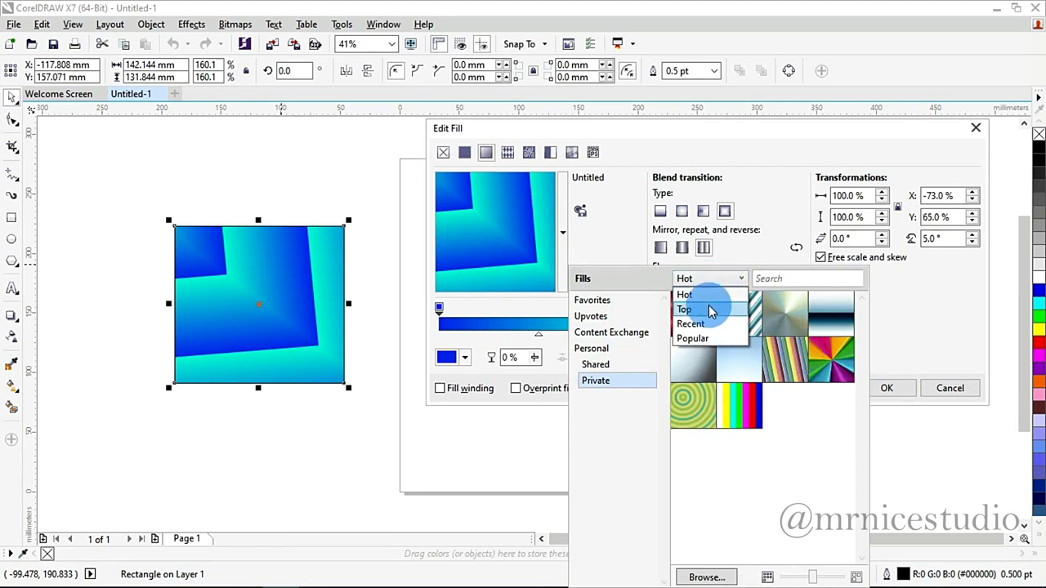
left_click(799, 449)
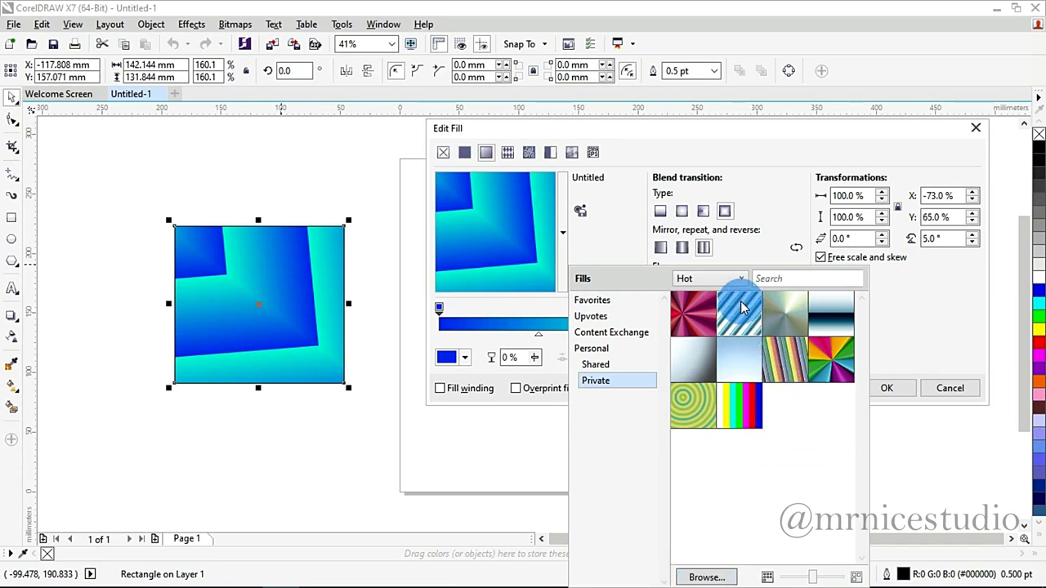
mouse_move(742, 309)
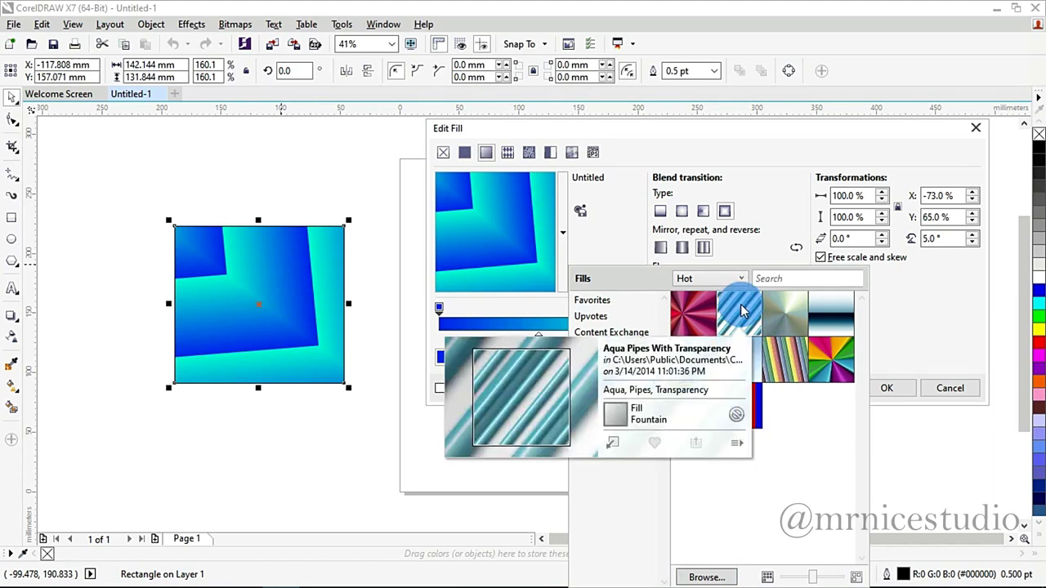
left_click(614, 443)
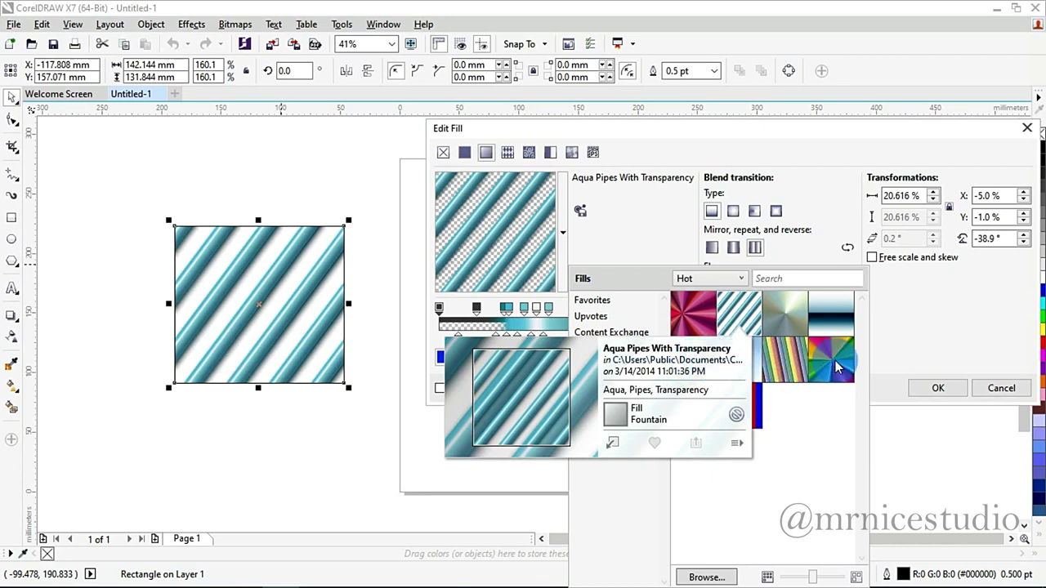
Apply the Shiny Rainbow Rays preset from the private fill library to the rectangle and close the library.
mouse_move(833, 368)
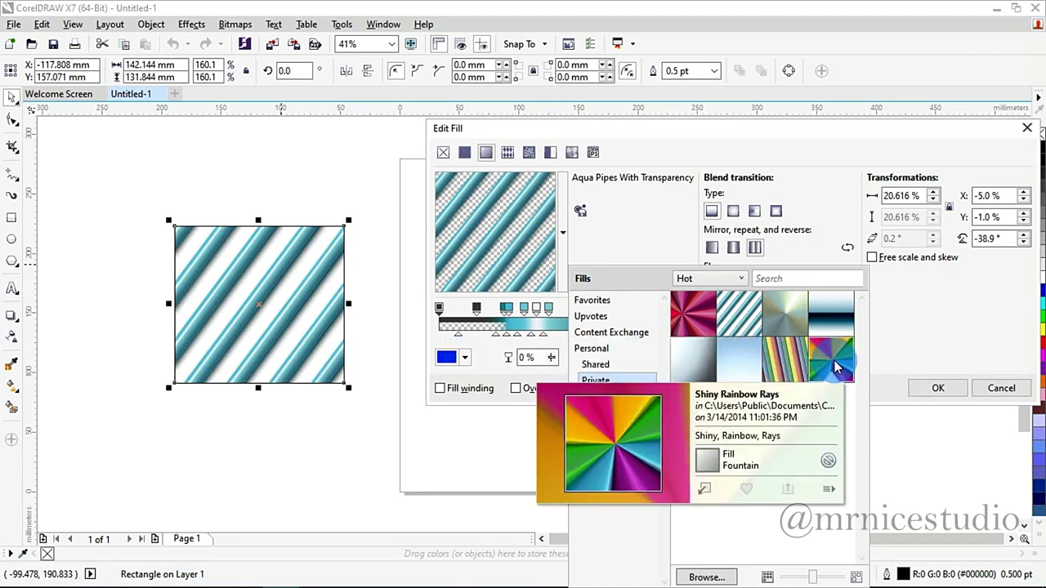
left_click(708, 489)
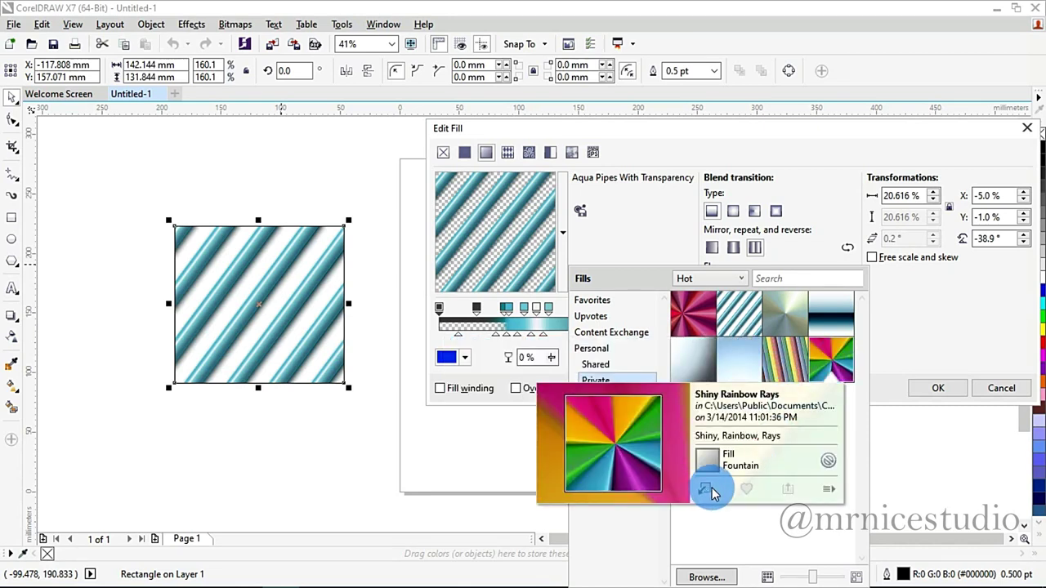
left_click(708, 489)
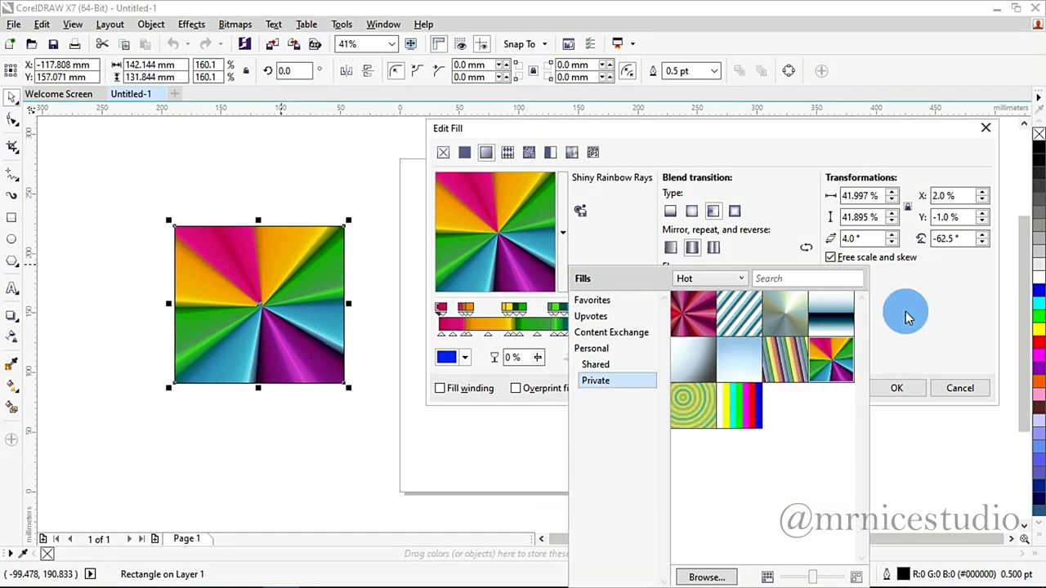
left_click(617, 233)
left_click(513, 341)
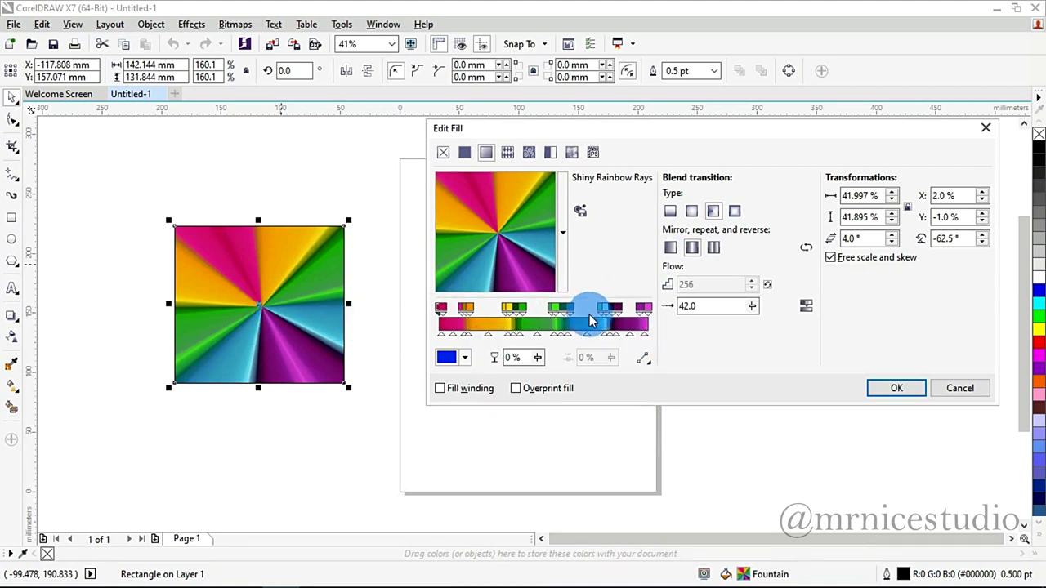
Shift the preset gradient's green nodes, moving a crimson node to 14% and a blue node to 50%.
left_click_drag(595, 308, 542, 306)
left_click(523, 315)
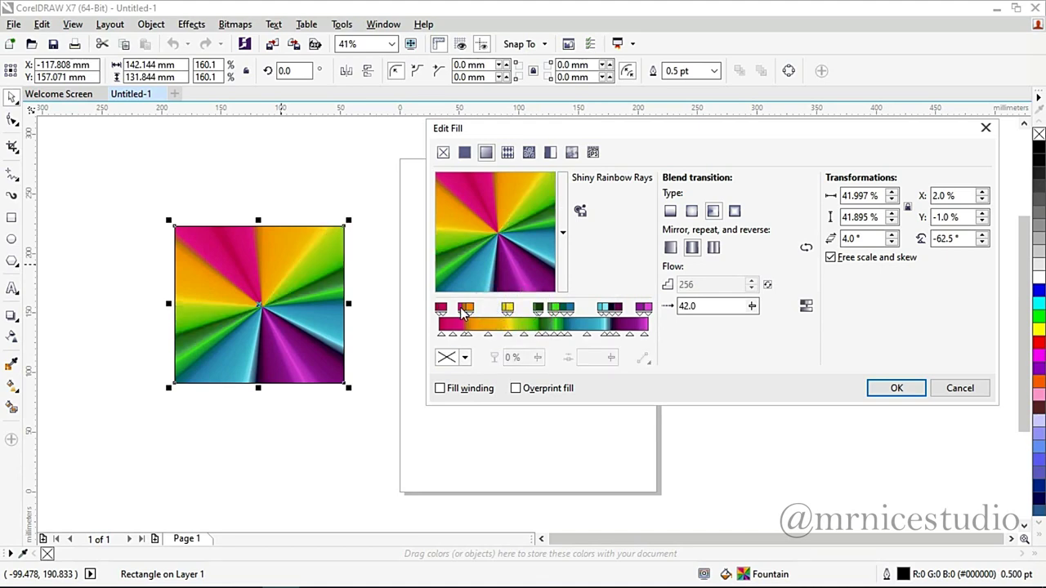
mouse_move(463, 314)
left_mouse_down()
mouse_move(486, 314)
mouse_move(468, 315)
left_mouse_up()
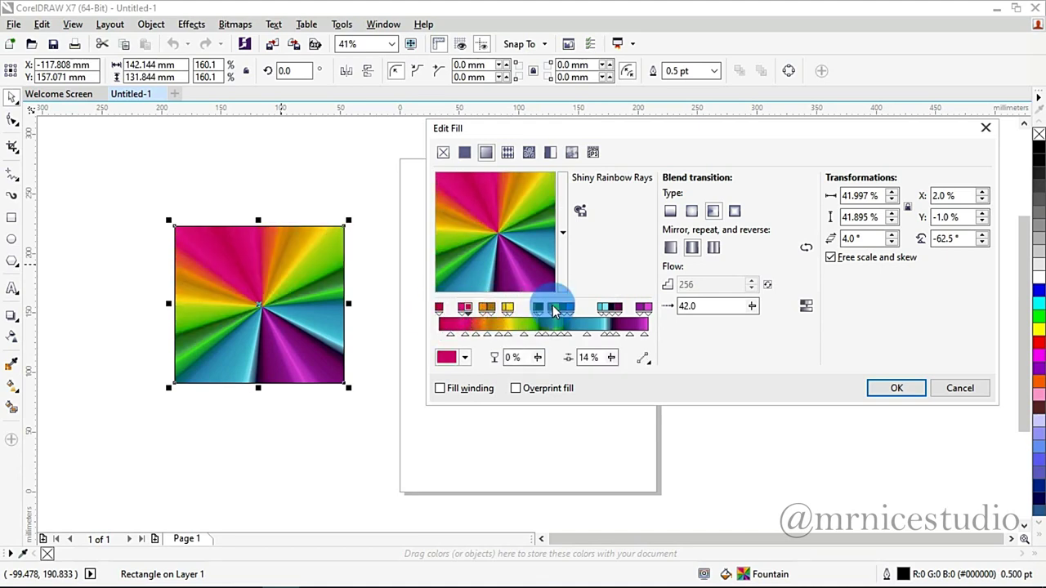
mouse_move(555, 311)
left_mouse_down()
mouse_move(542, 304)
mouse_move(567, 304)
mouse_move(543, 308)
left_mouse_up()
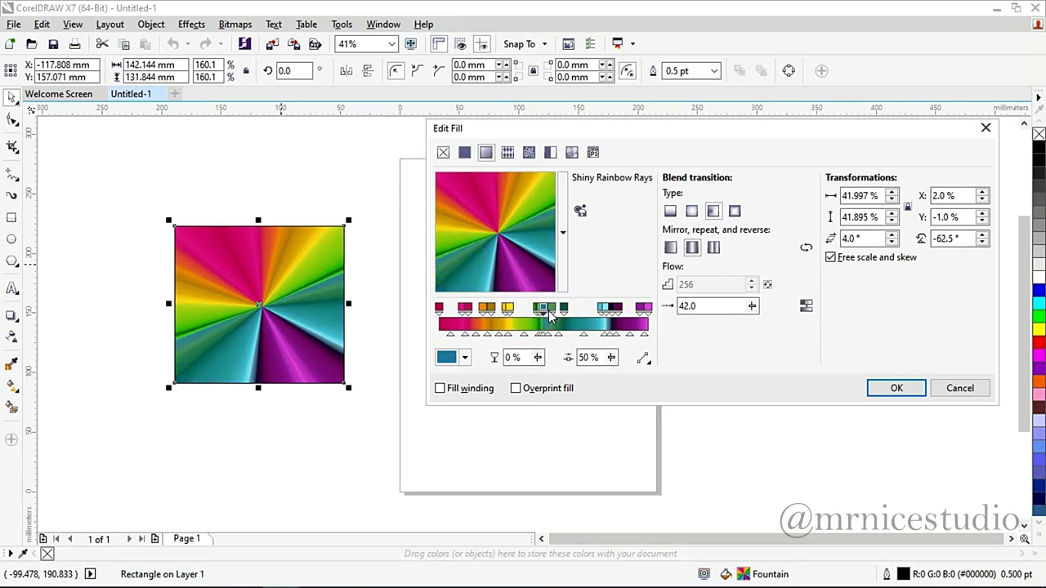
Change the dark colour node at 83% on the gradient to bright yellow.
left_click(612, 311)
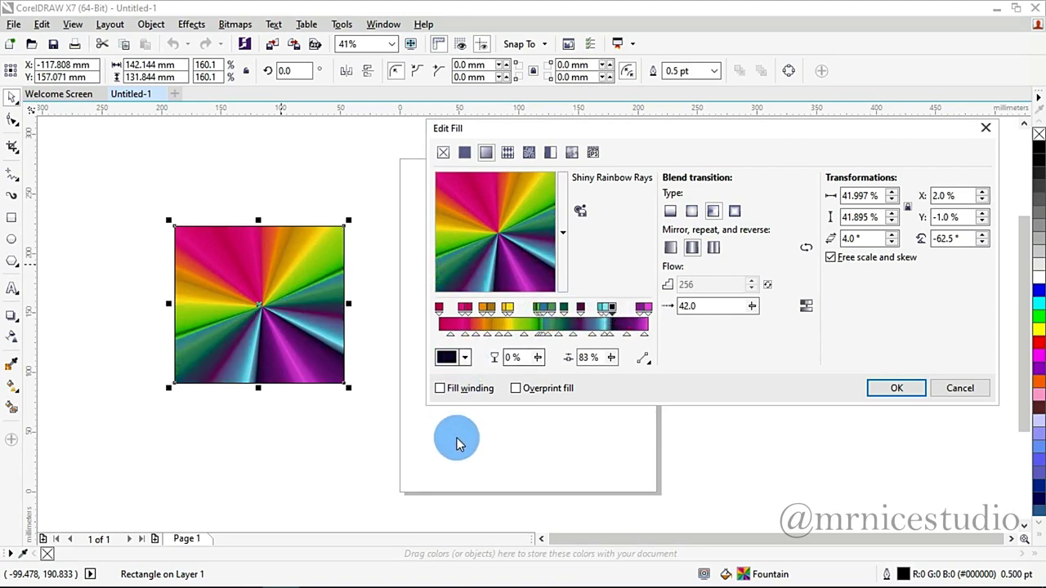
left_click(465, 360)
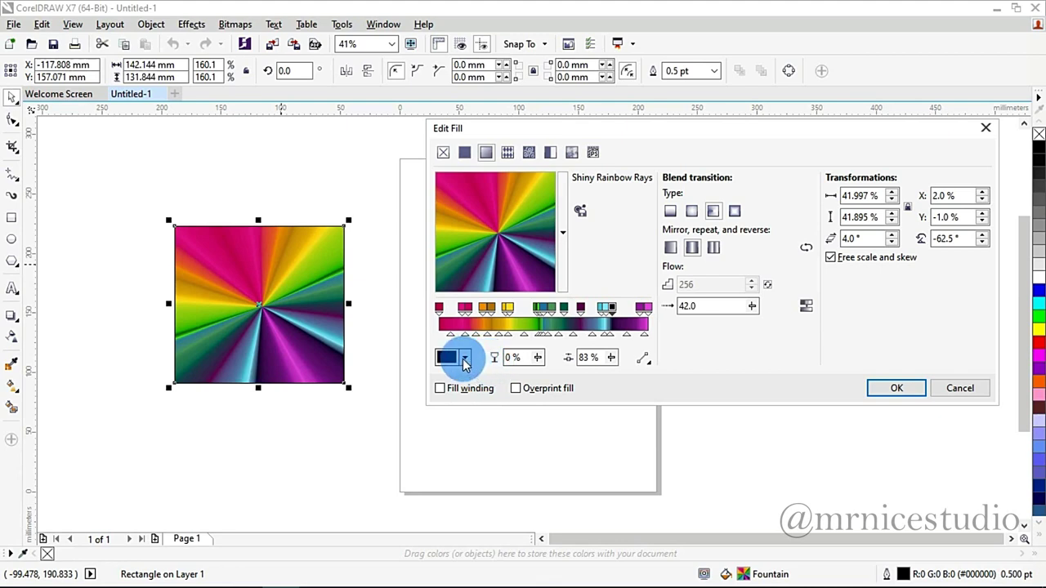
left_click(464, 360)
left_click(465, 360)
left_click(465, 360)
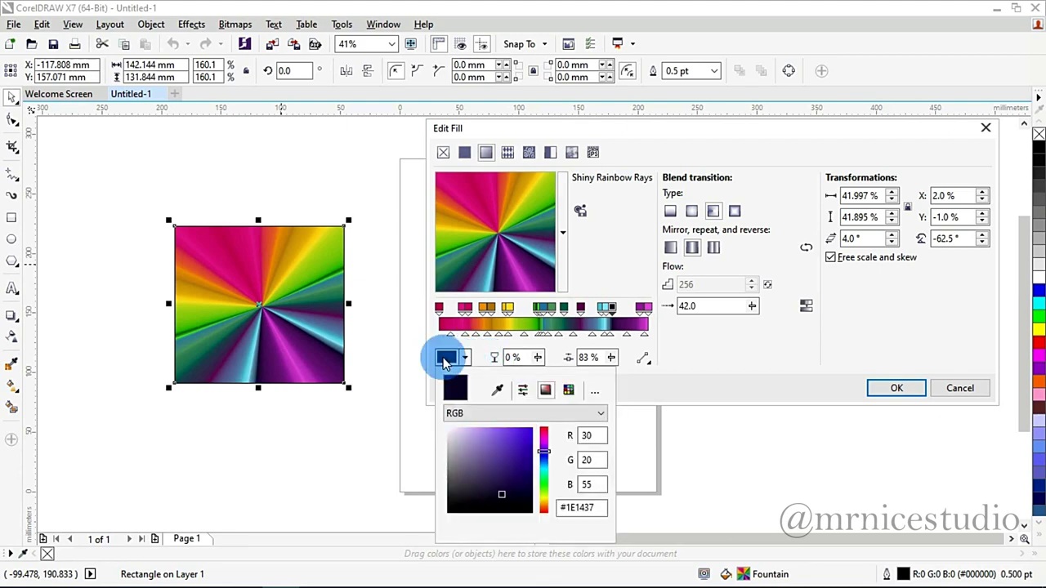
left_click(544, 431)
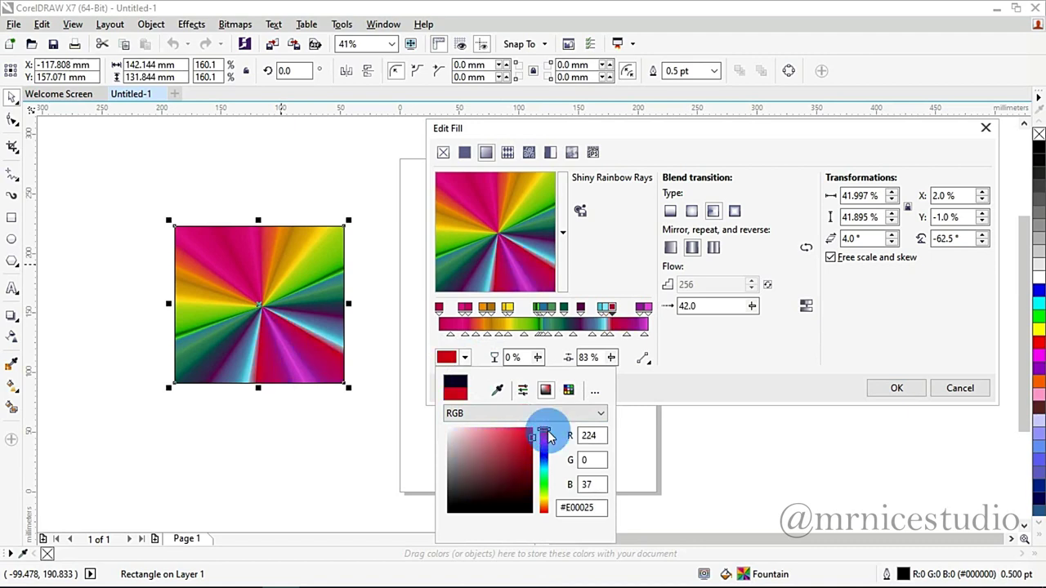
left_click_drag(546, 457, 546, 532)
left_click(544, 500)
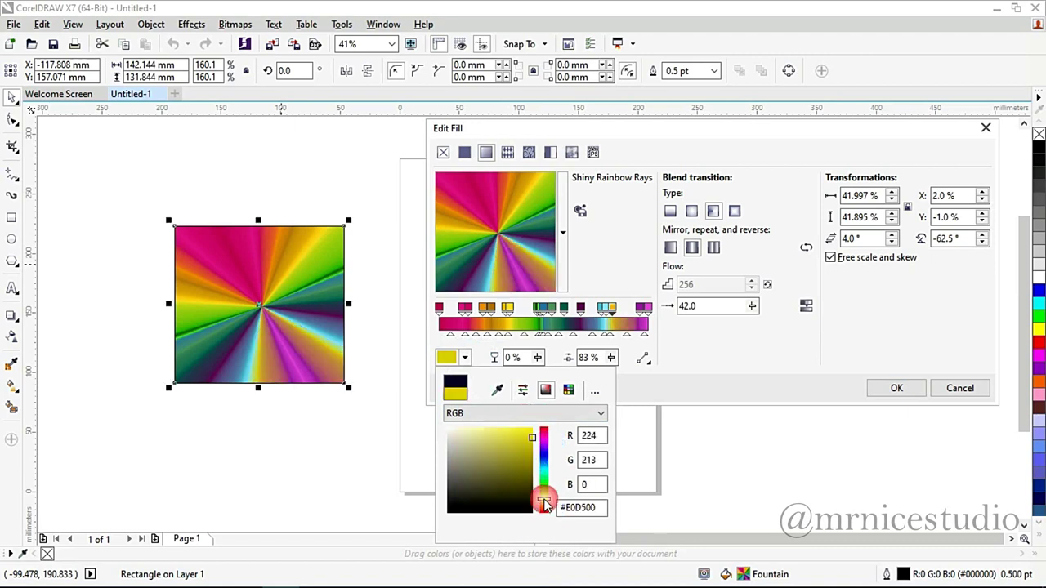
left_click(527, 430)
left_click(755, 335)
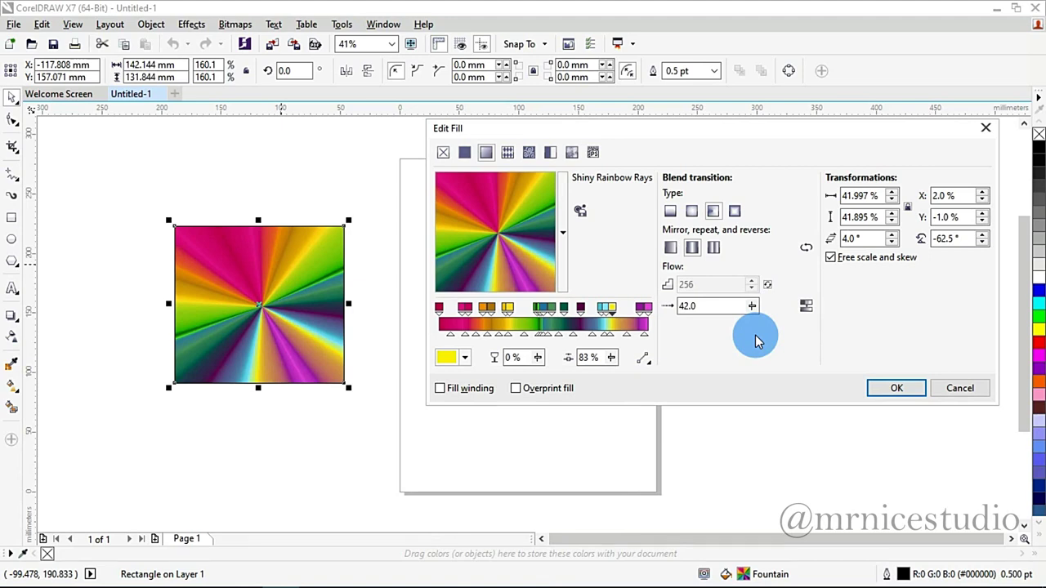
Try the Aqua Pipes With Transparency preset on the rectangle and examine the transparency of its dark node at 15%.
left_click(563, 237)
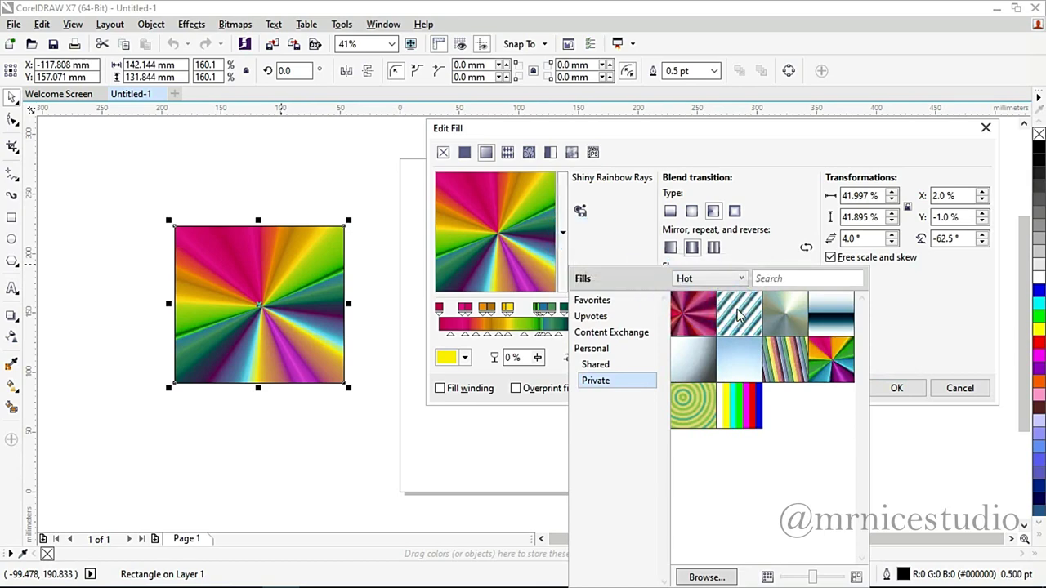
mouse_move(738, 314)
left_click(612, 443)
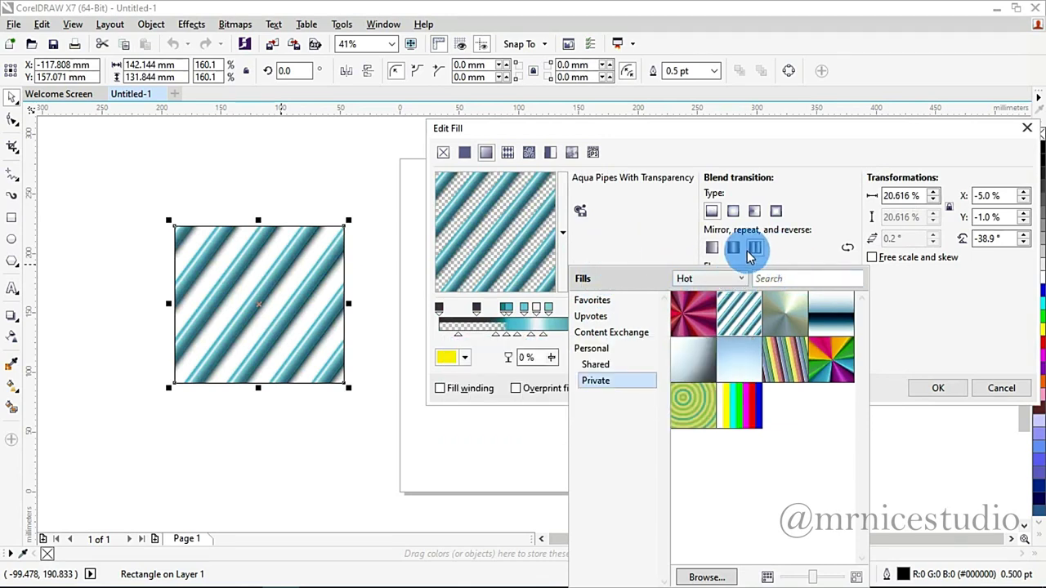
left_click(462, 337)
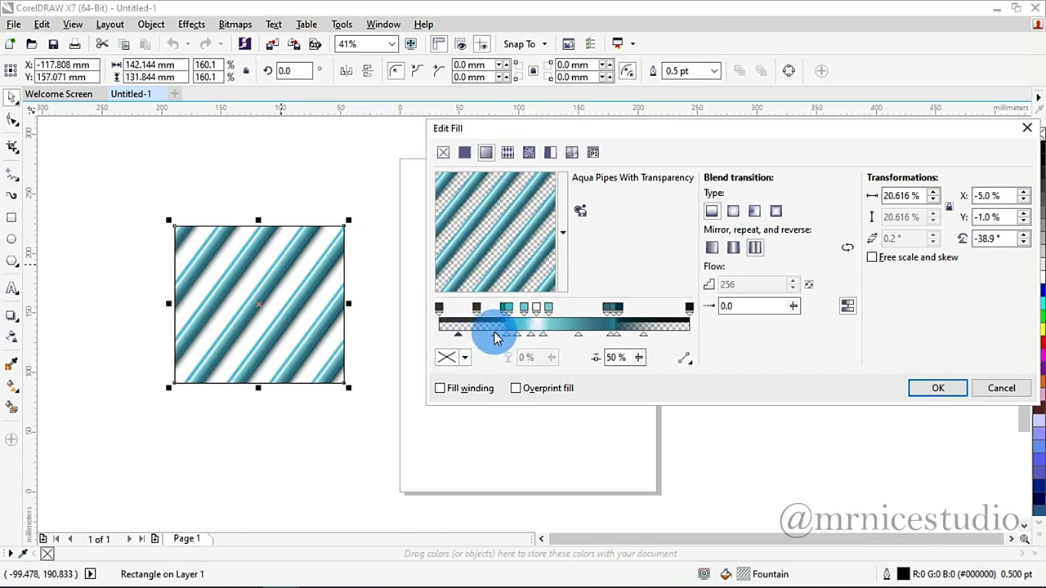
left_click(477, 308)
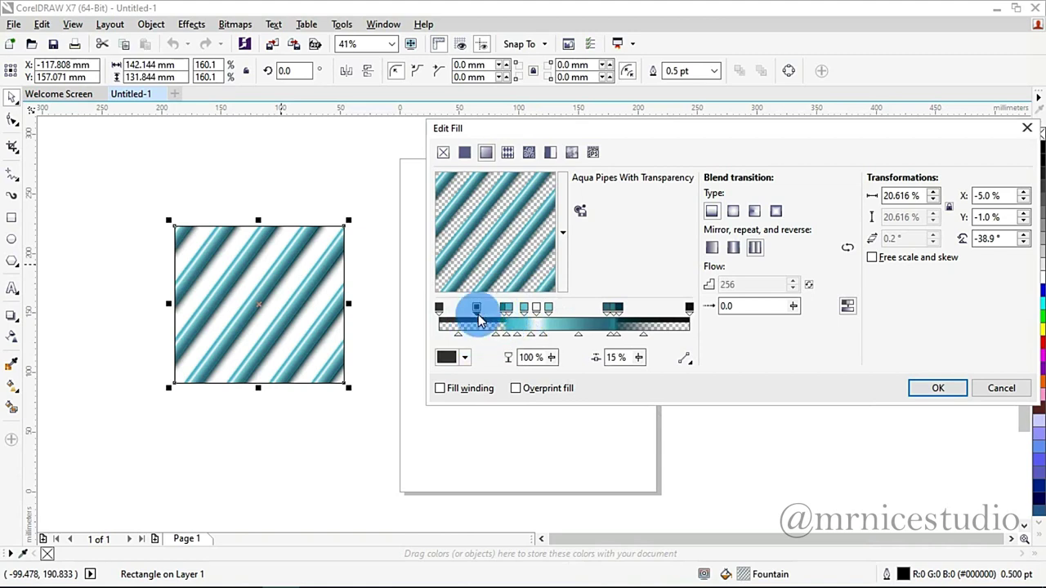
left_click(533, 357)
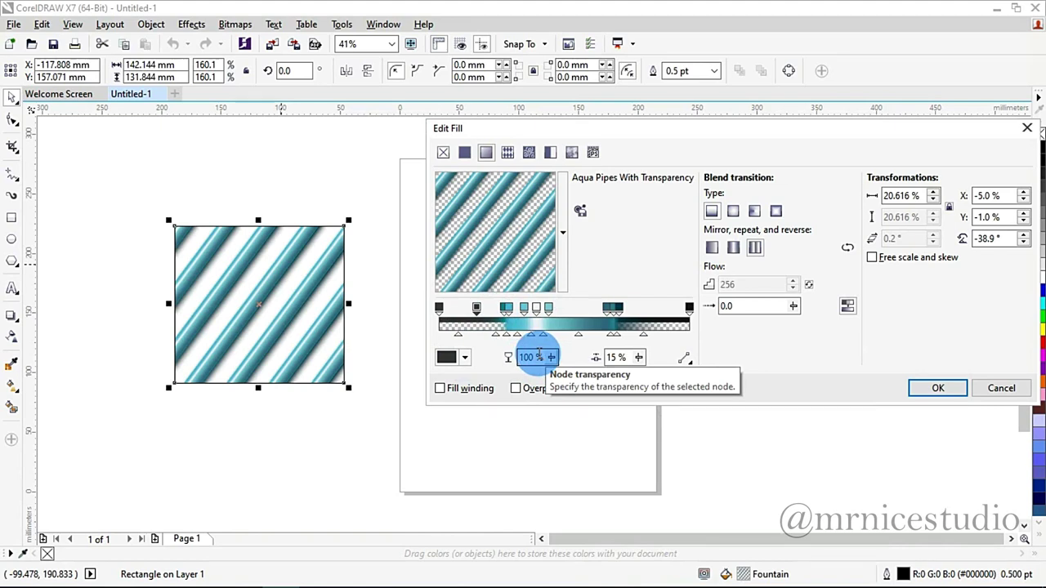
left_click(1014, 393)
Enlarge the rectangle to about 373 × 346 mm, position it beside the page and fill it with black.
left_click_drag(703, 299, 642, 283)
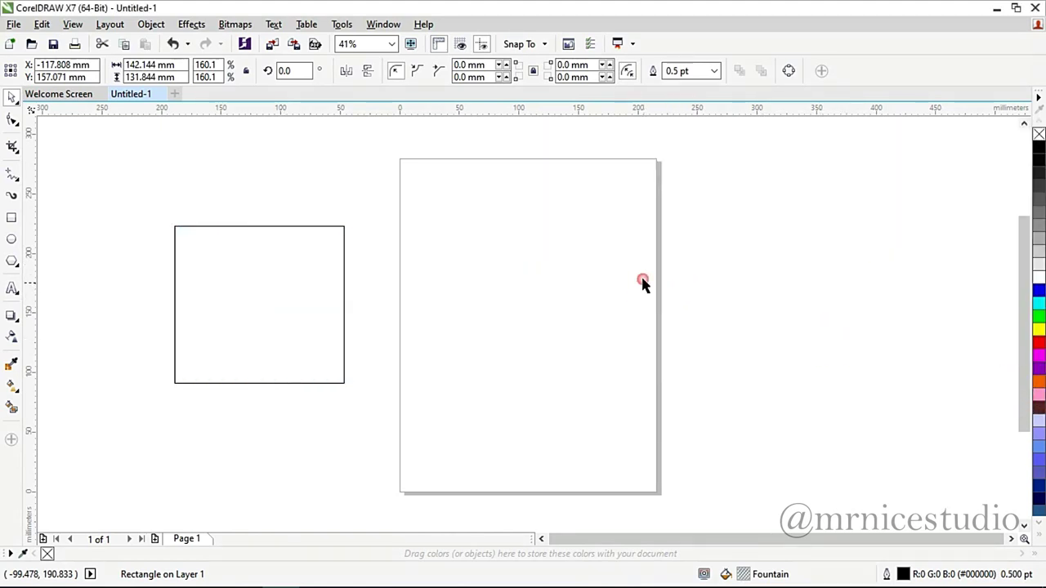
left_click(175, 314)
scroll(175, 315, "up", 2)
scroll(435, 290, "down", 4)
left_click_drag(448, 334, 609, 455)
left_click_drag(495, 350, 369, 294)
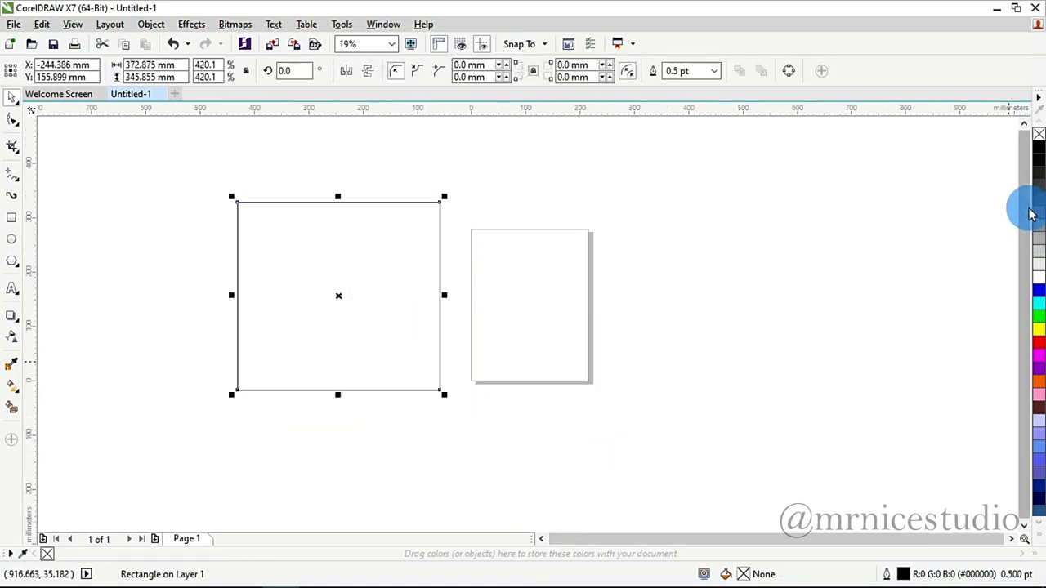
left_click(1039, 150)
left_click(727, 255)
Draw a rectangle about 116 × 130 mm inside the black rectangle and fill it with yellow.
left_click(12, 217)
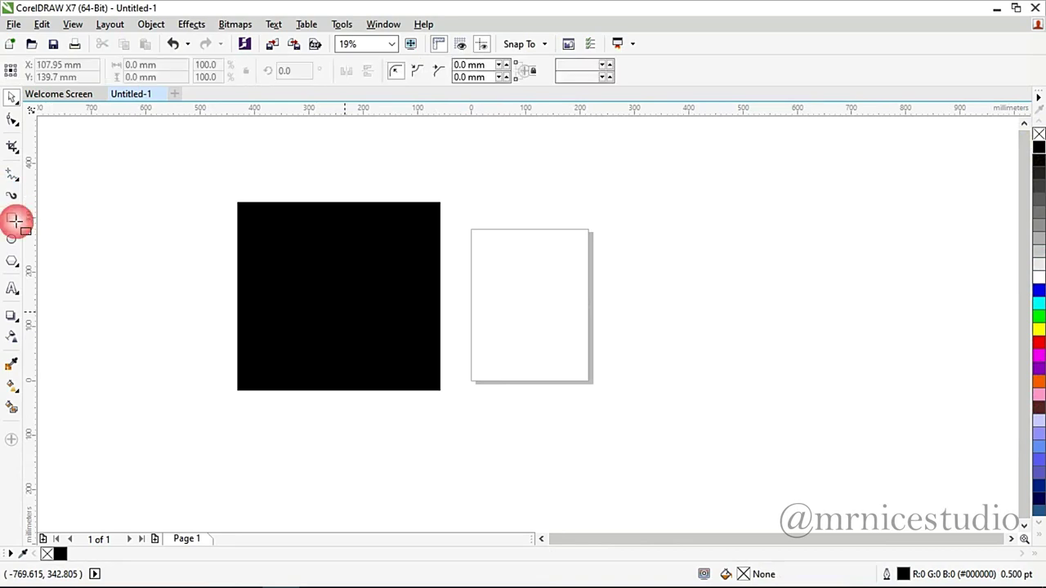
left_click_drag(313, 264, 381, 338)
scroll(304, 275, "up", 2)
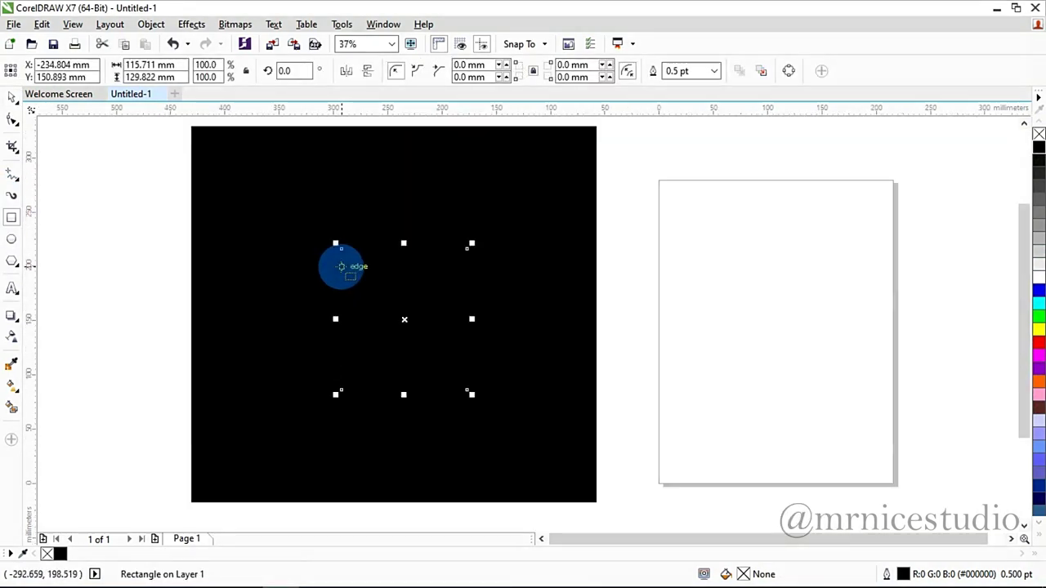
left_click(1039, 328)
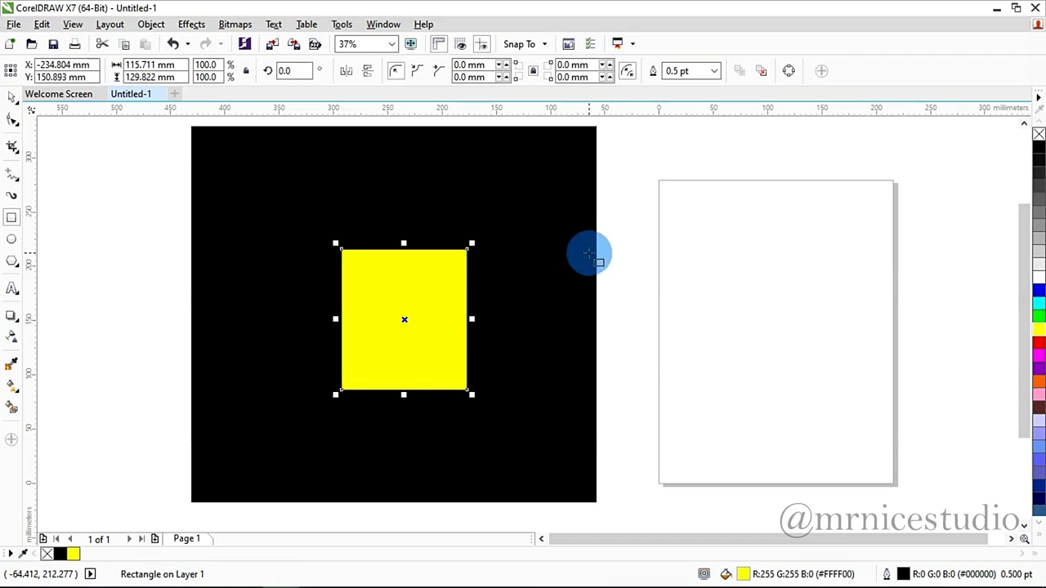
Give the yellow rectangle a linear fountain fill whose end node is red with CMYK values 0, 100, 100, 0.
key("F11")
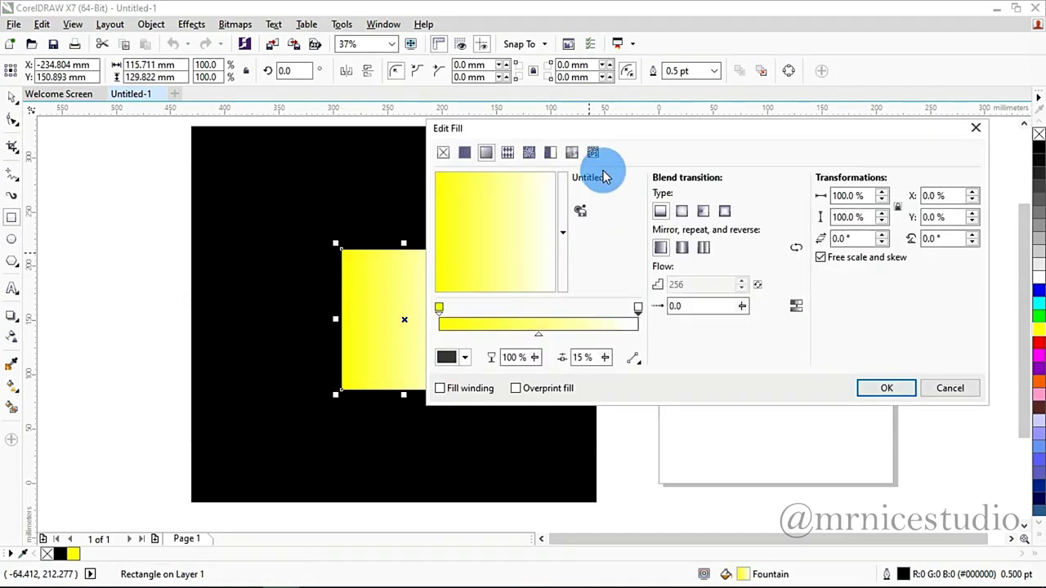
left_click_drag(625, 131, 713, 133)
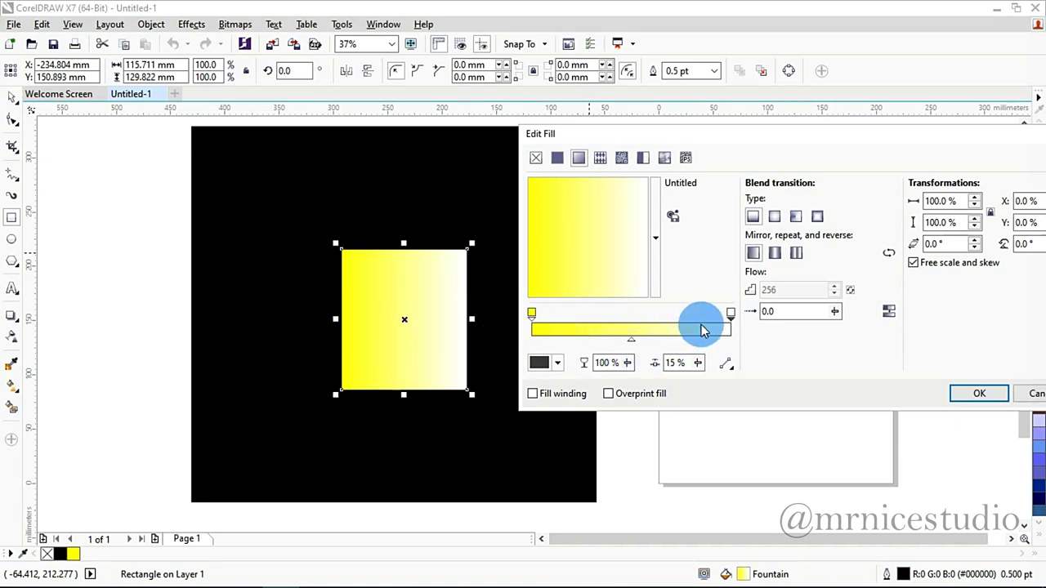
left_click(559, 365)
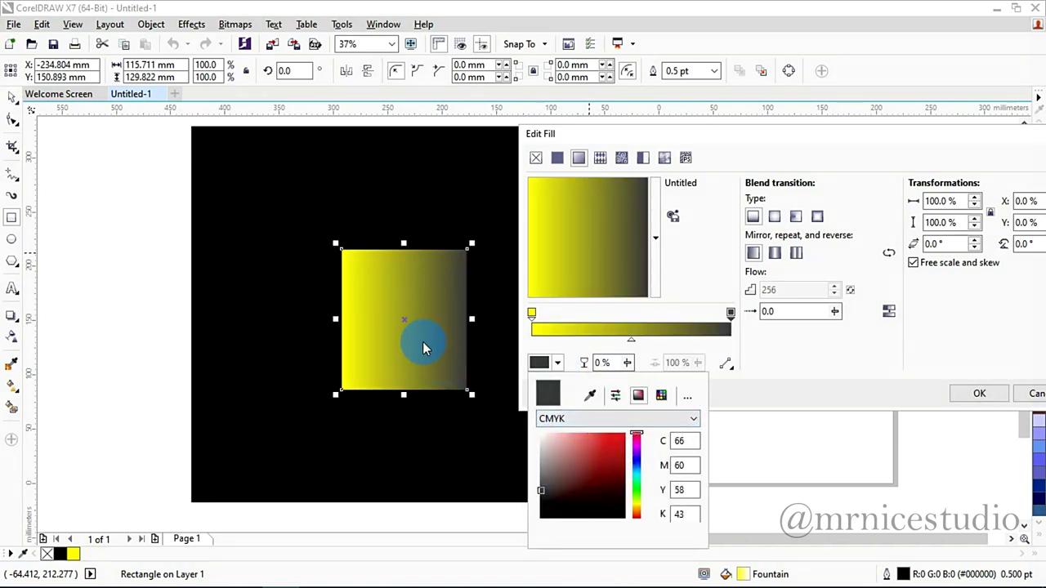
mouse_move(630, 463)
left_mouse_down()
mouse_move(618, 443)
mouse_move(630, 431)
left_mouse_up()
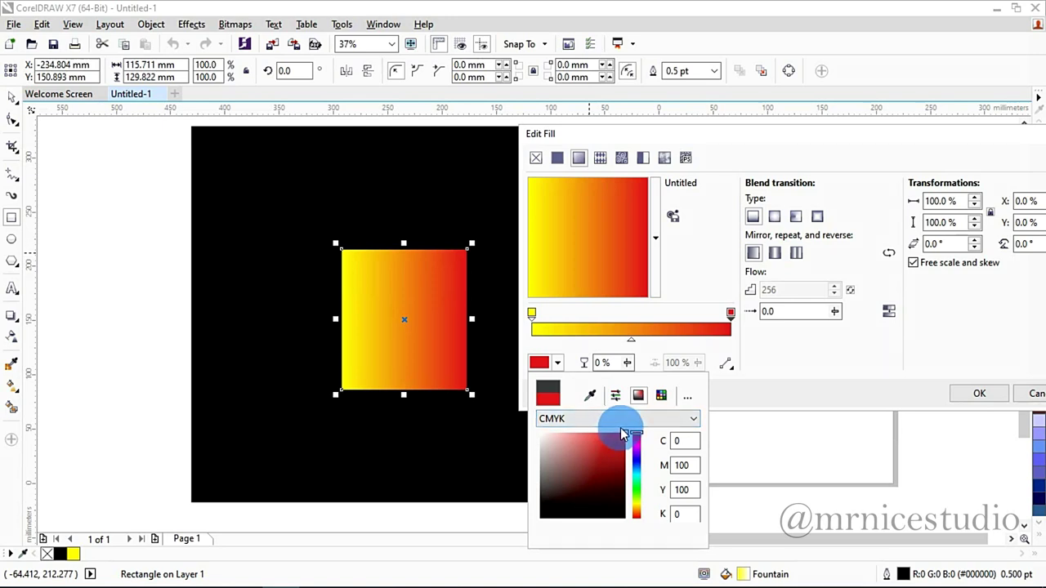
left_click(771, 362)
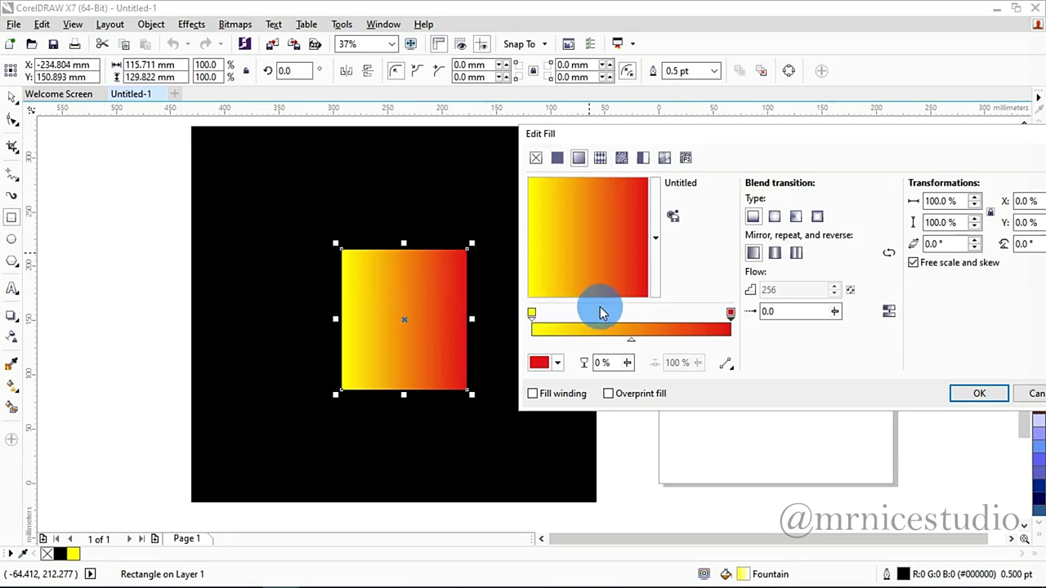
Set the transparency of the gradient's yellow start node to 56% and apply the fountain fill.
left_click(531, 319)
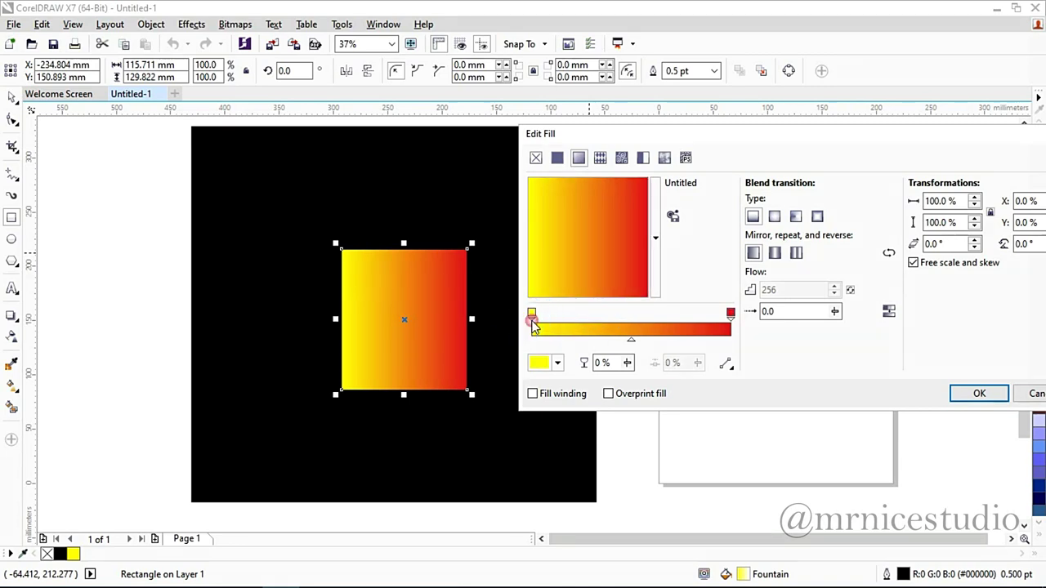
left_click(627, 363)
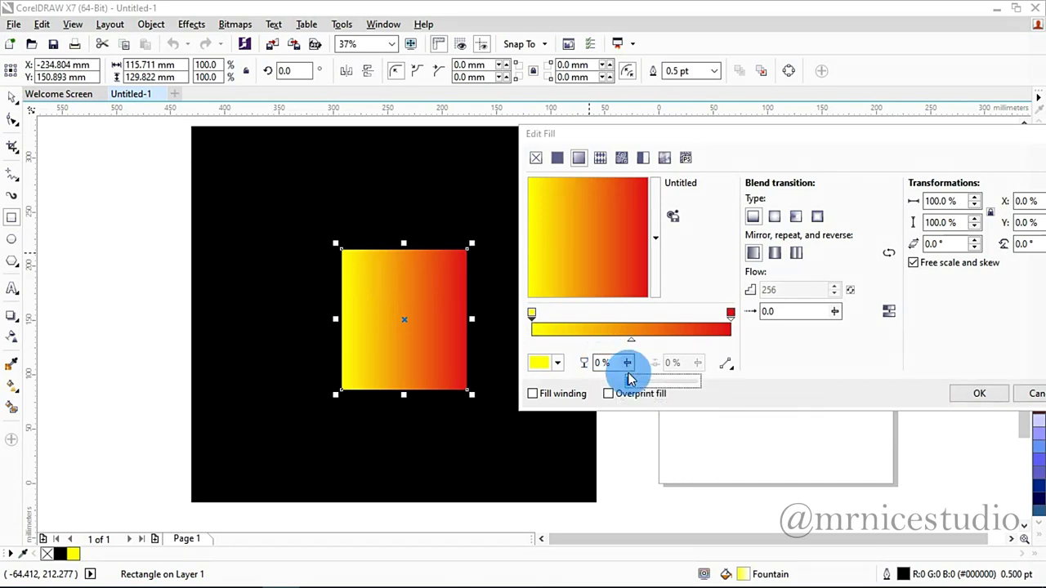
left_click_drag(629, 377, 667, 394)
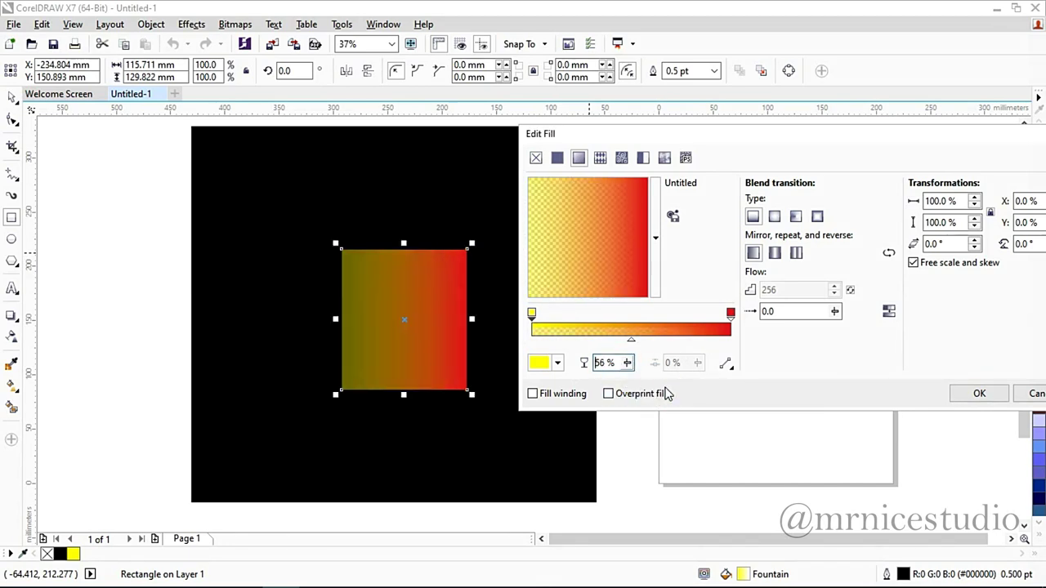
left_click(548, 361)
left_click(401, 325)
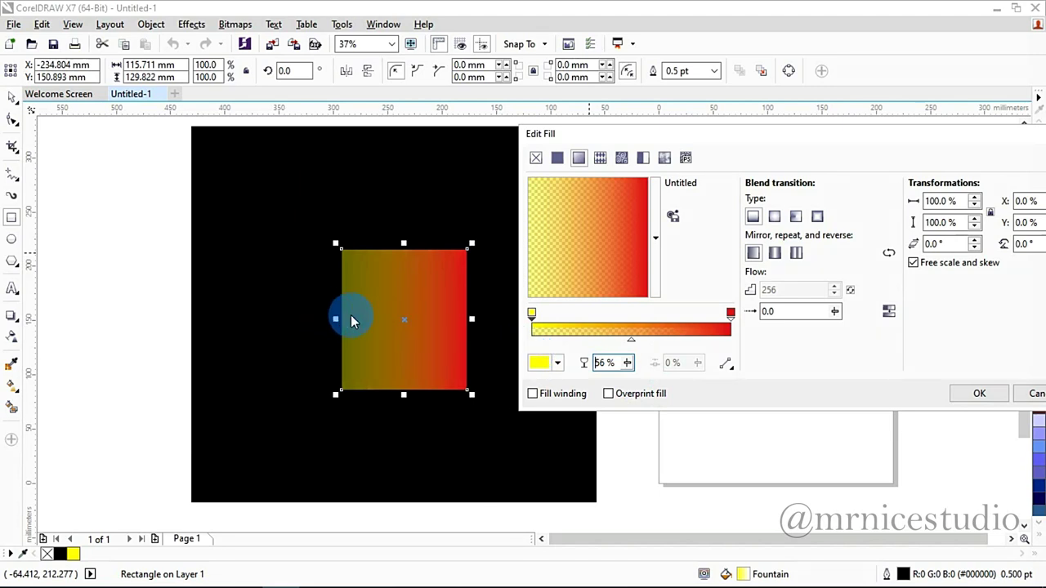
left_click(981, 396)
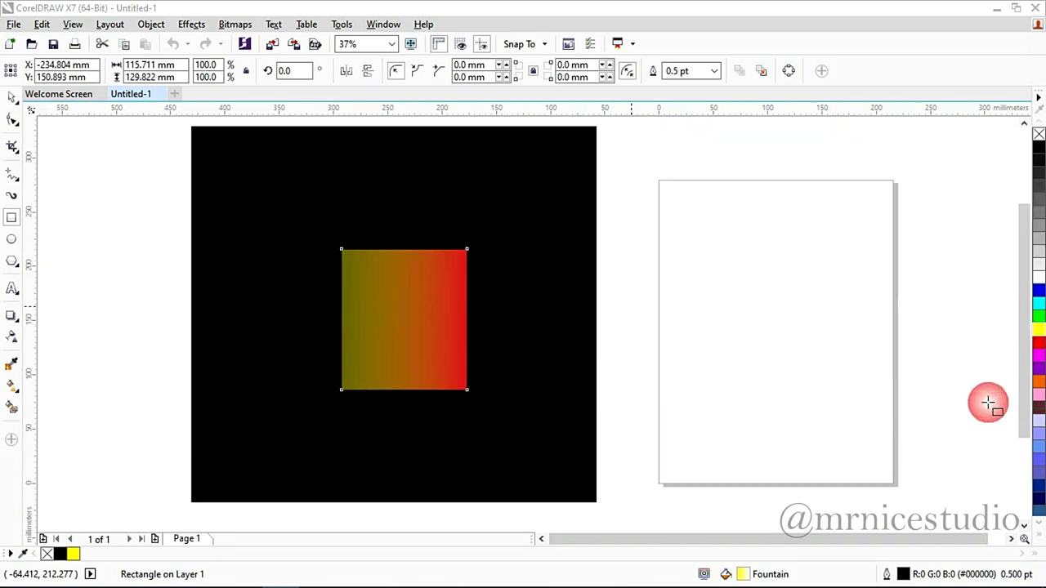
Add the artistic text "Graphic Design" in the empty area below the black rectangle.
scroll(381, 205, "down", 2)
left_click(13, 102)
left_click(11, 288)
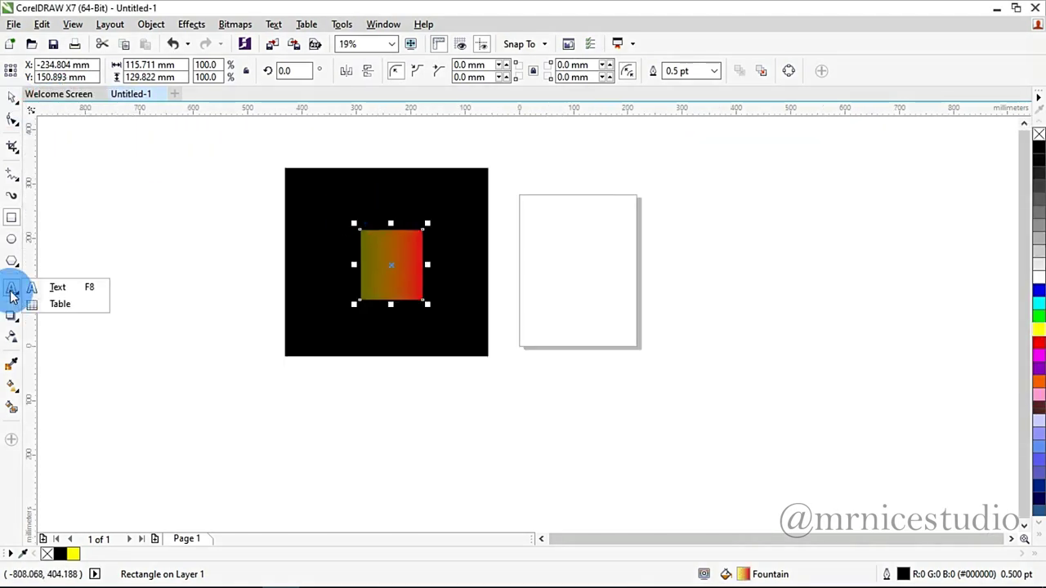
left_click(11, 291)
left_click(479, 450)
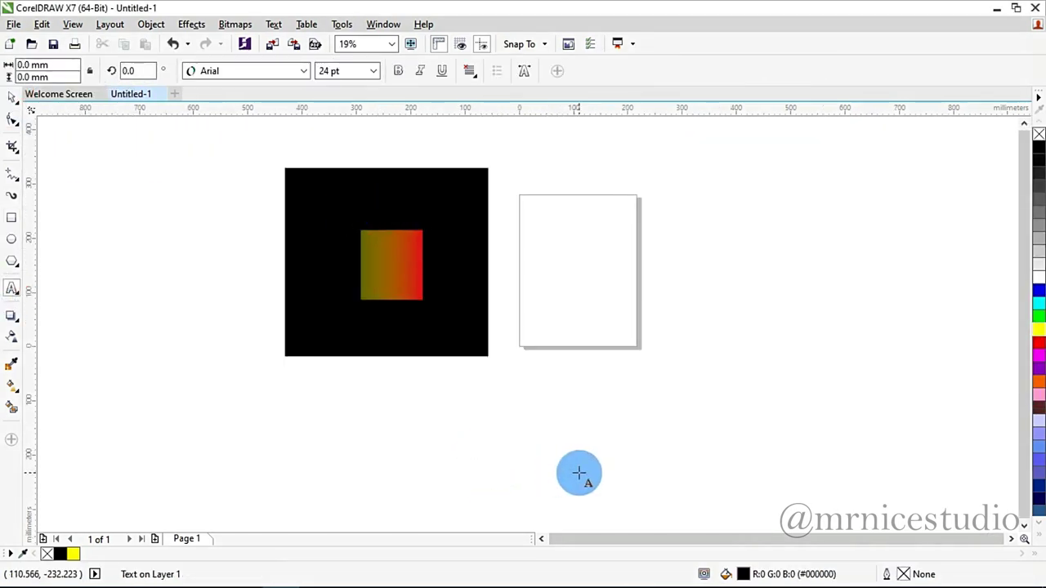
type("text")
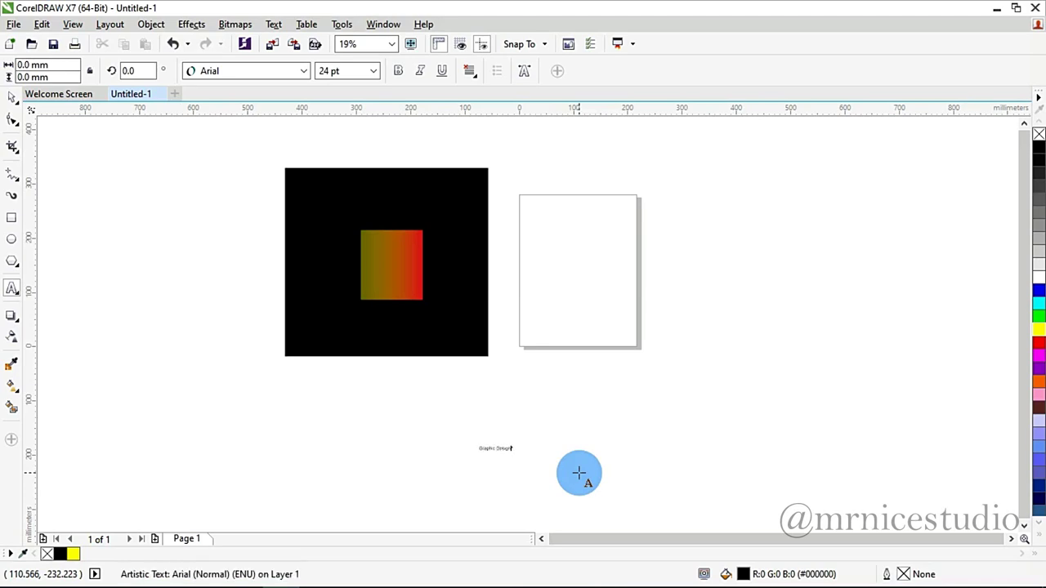
key("ctrl+space")
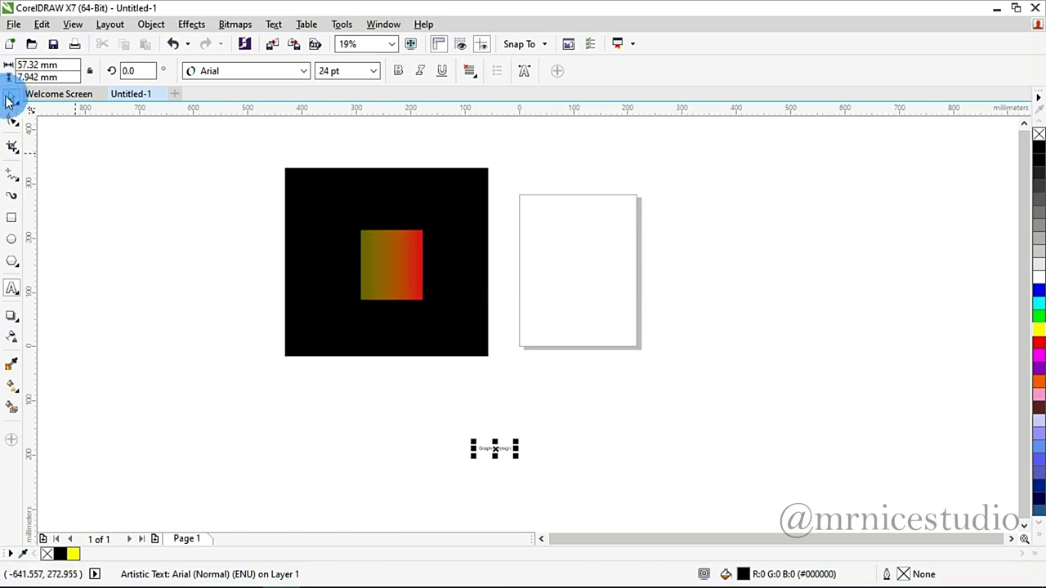
Enlarge the "Graphic Design" text proportionally to about 186 pt.
left_click(474, 443)
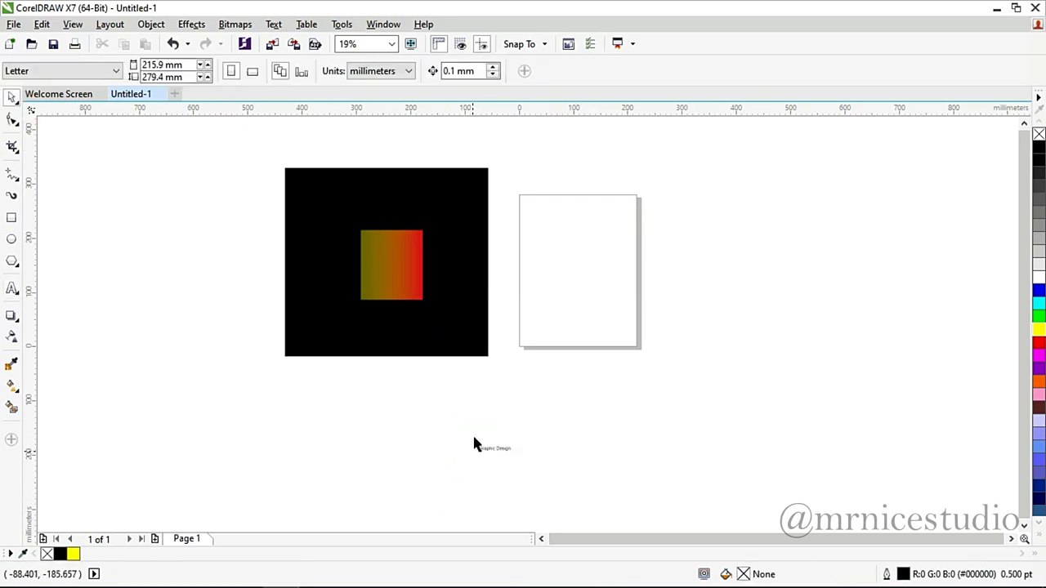
left_click(486, 448)
left_click_drag(472, 442, 262, 411)
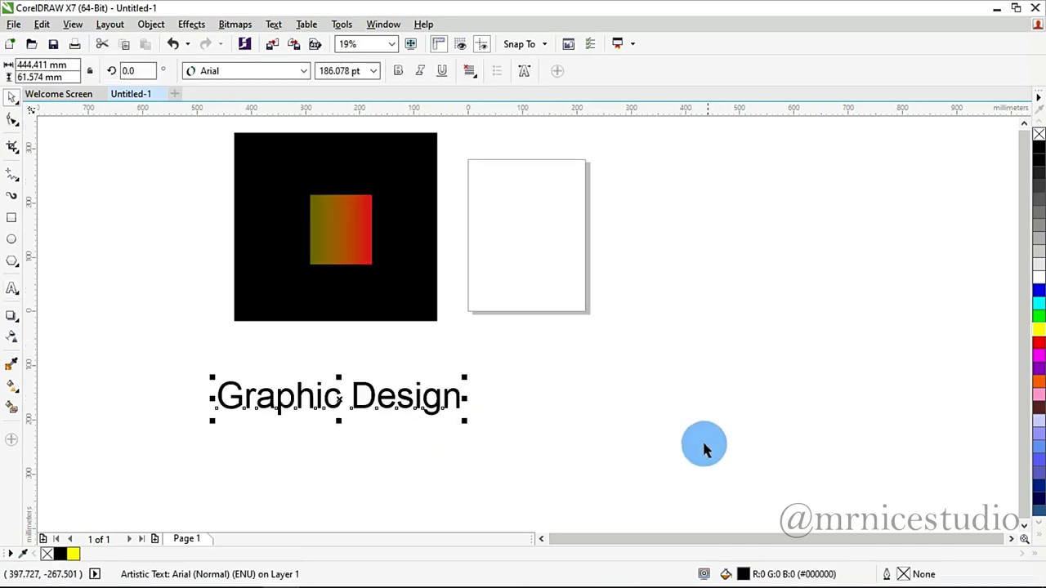
Move the gradient rectangle next to the end of the text and enlarge it to about 322 × 361 mm.
scroll(275, 367, "up", 1)
scroll(469, 491, "down", 1)
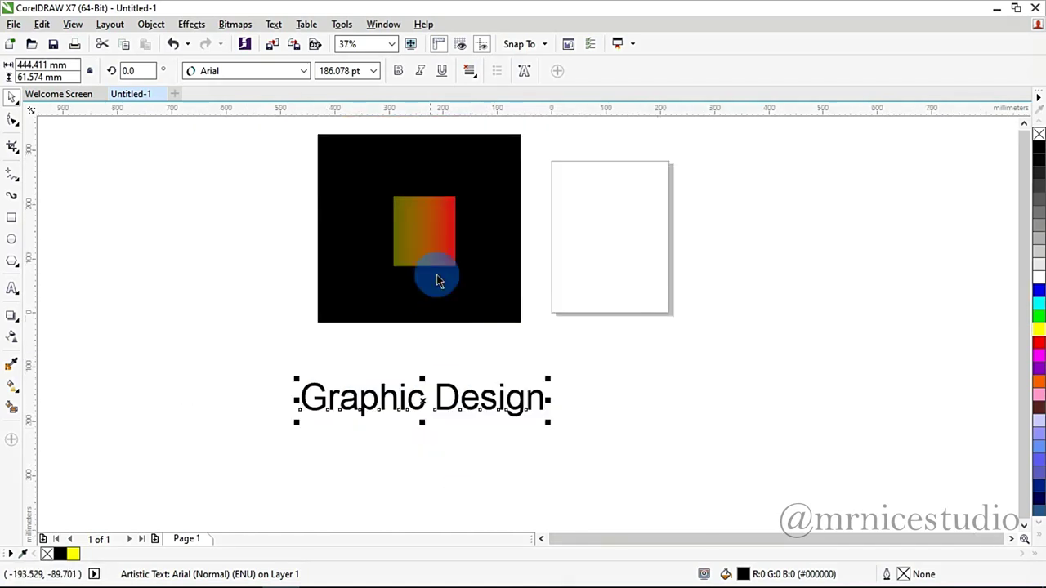
left_click(432, 228)
left_click_drag(423, 227, 581, 409)
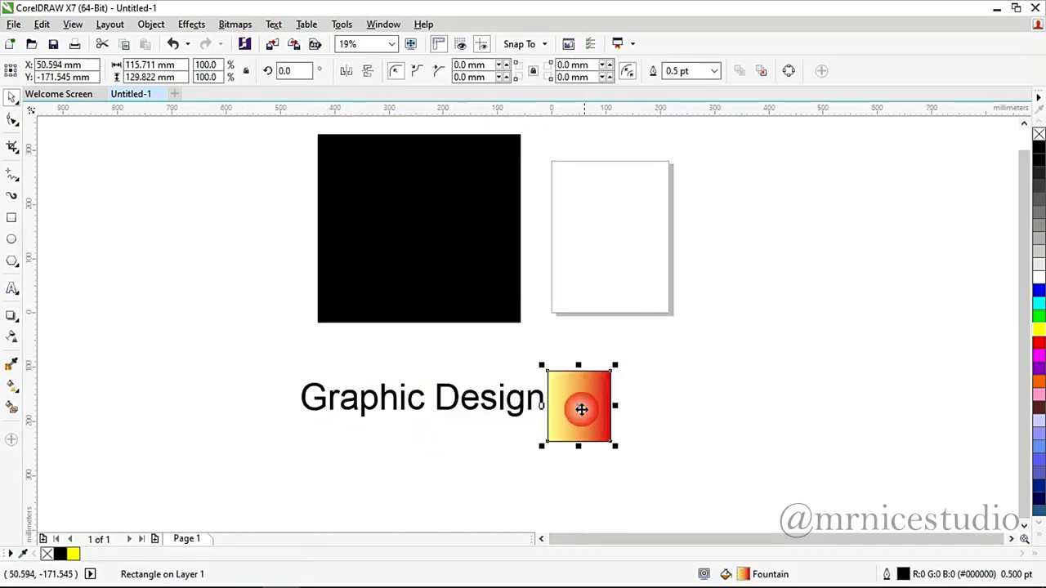
left_click_drag(613, 365, 832, 237)
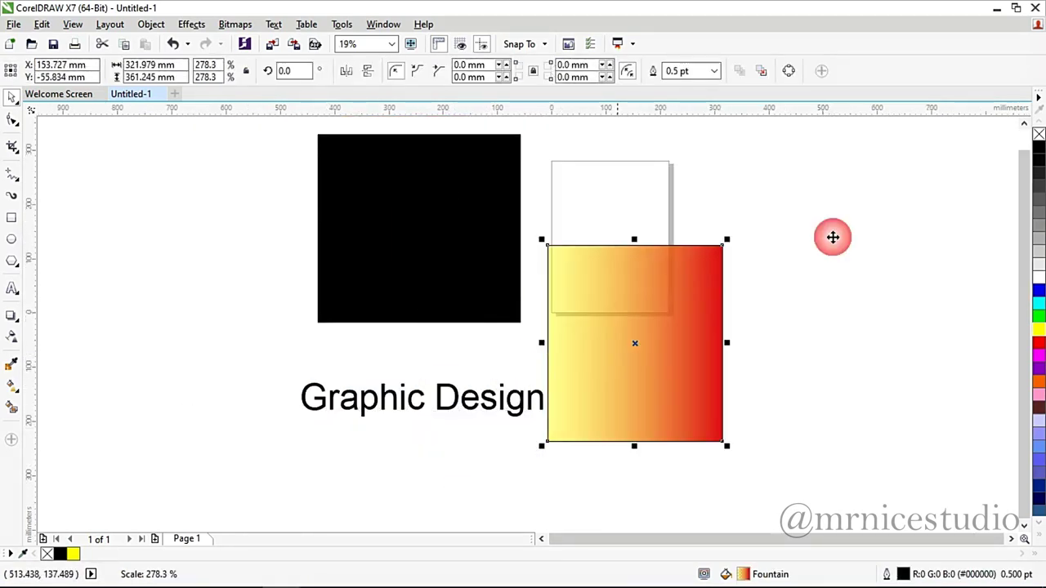
scroll(537, 399, "down", 1)
scroll(536, 401, "up", 1)
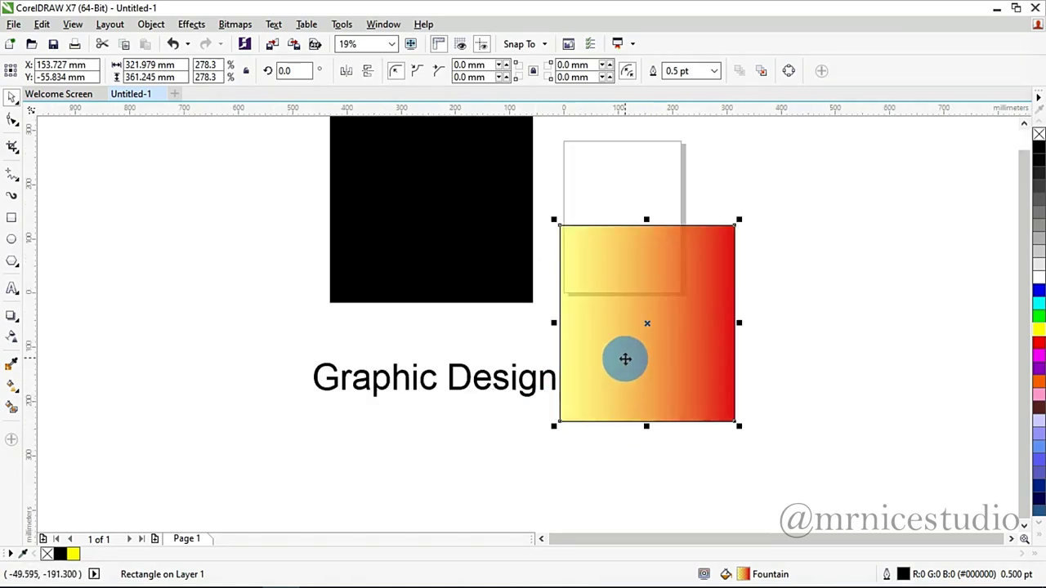
Place the gradient rectangle over part of the "Graphic Design" text and the black rectangle's lower edge, and inspect the overlap.
left_click_drag(626, 359, 528, 425)
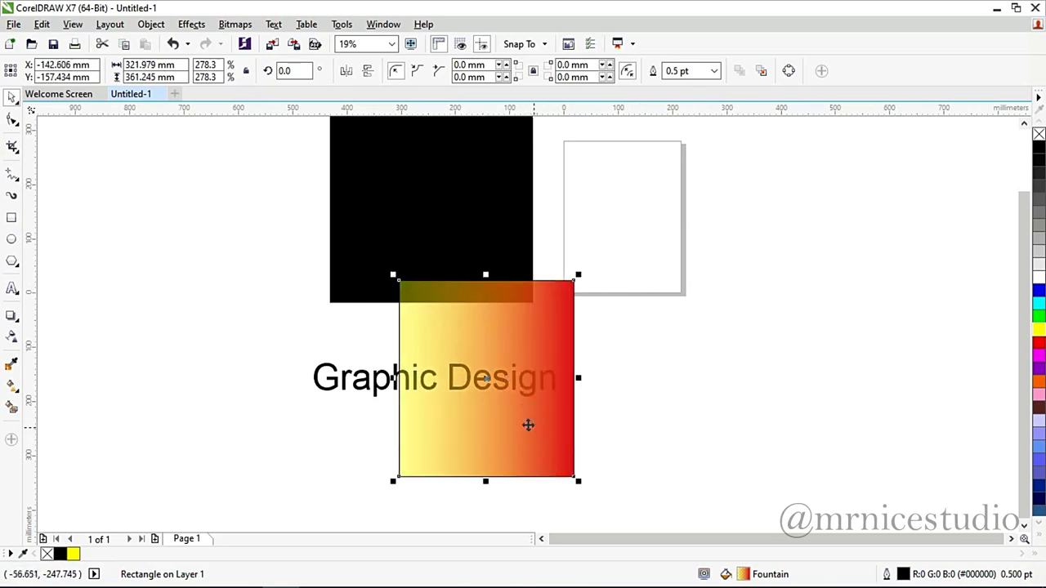
left_click_drag(422, 367, 428, 380)
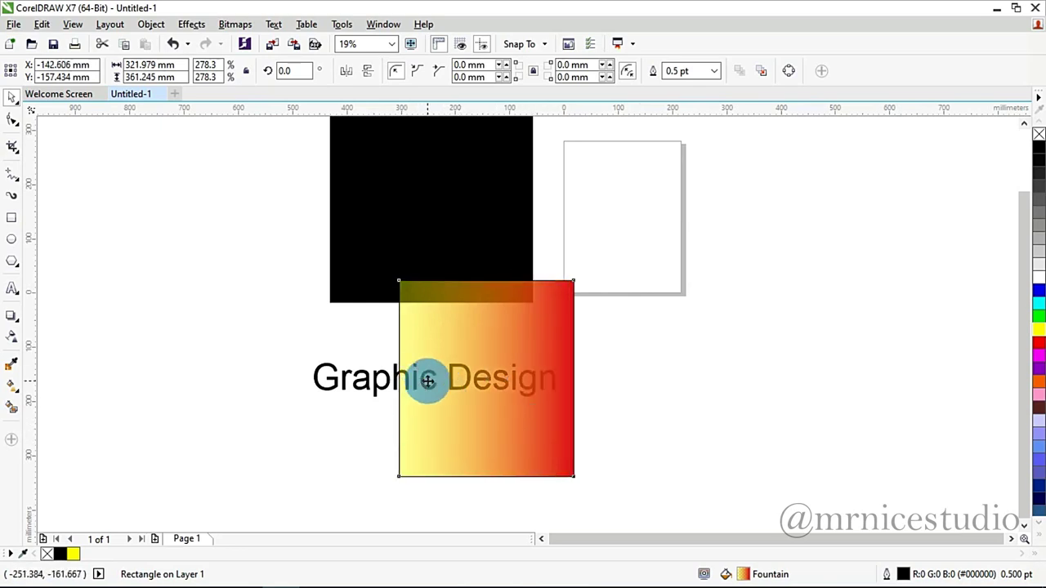
scroll(495, 389, "up", 2)
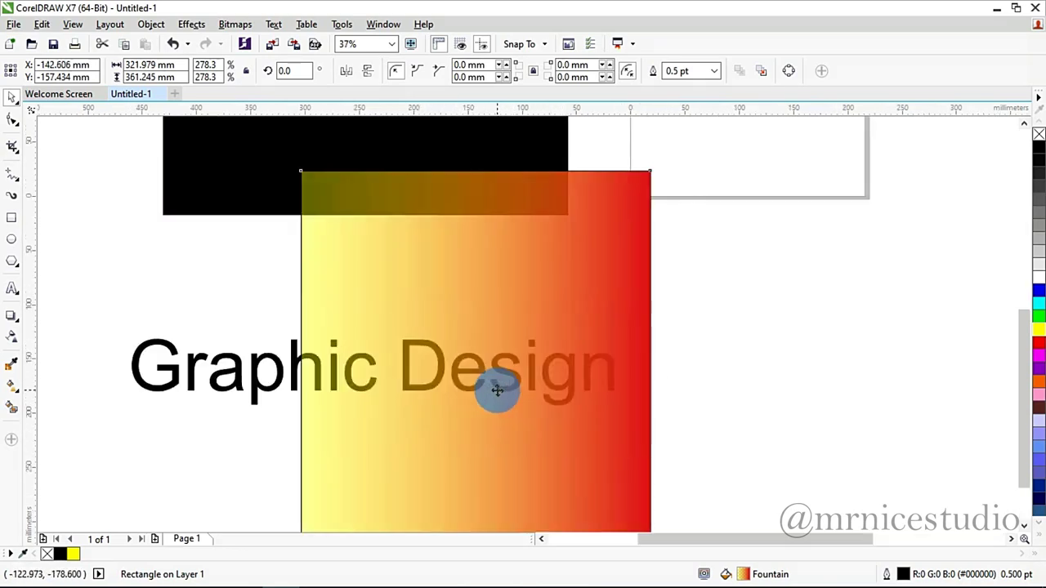
scroll(378, 334, "down", 1)
scroll(381, 333, "down", 1)
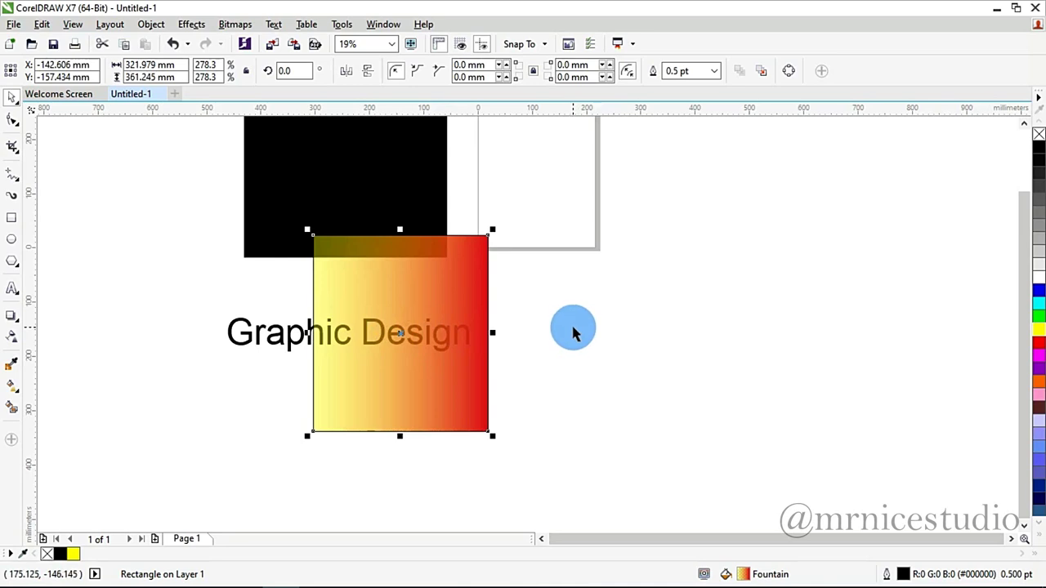
Try 28% transparency on the gradient's yellow node over the text, and raise it to 88%.
key("F11")
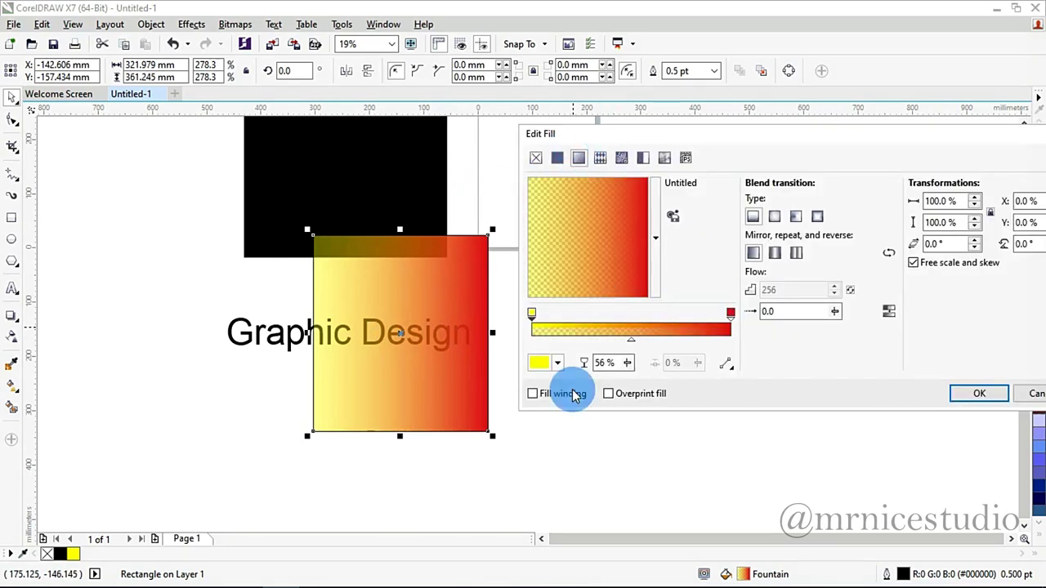
left_click(627, 363)
left_click(628, 363)
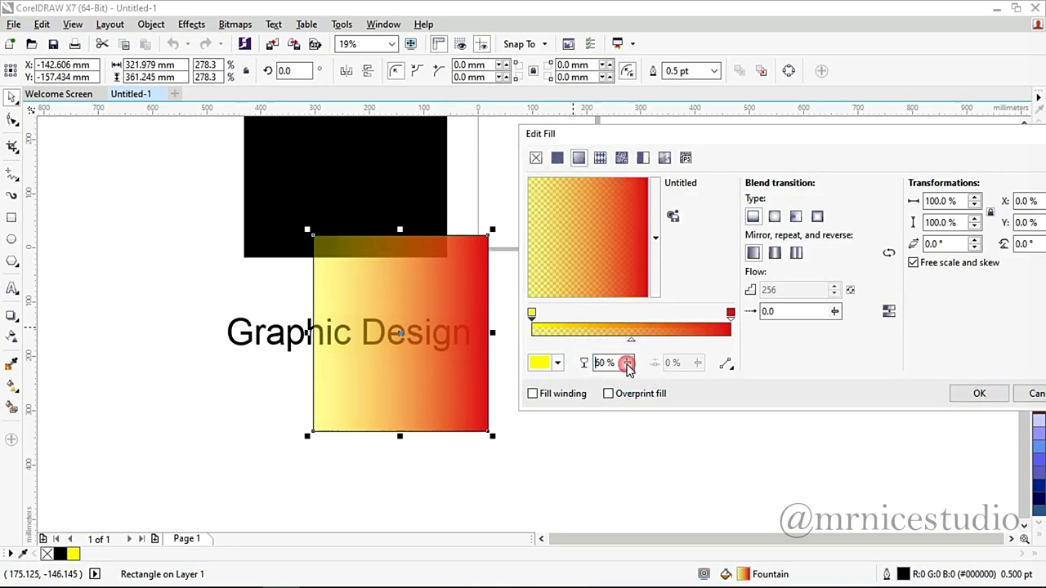
type("28")
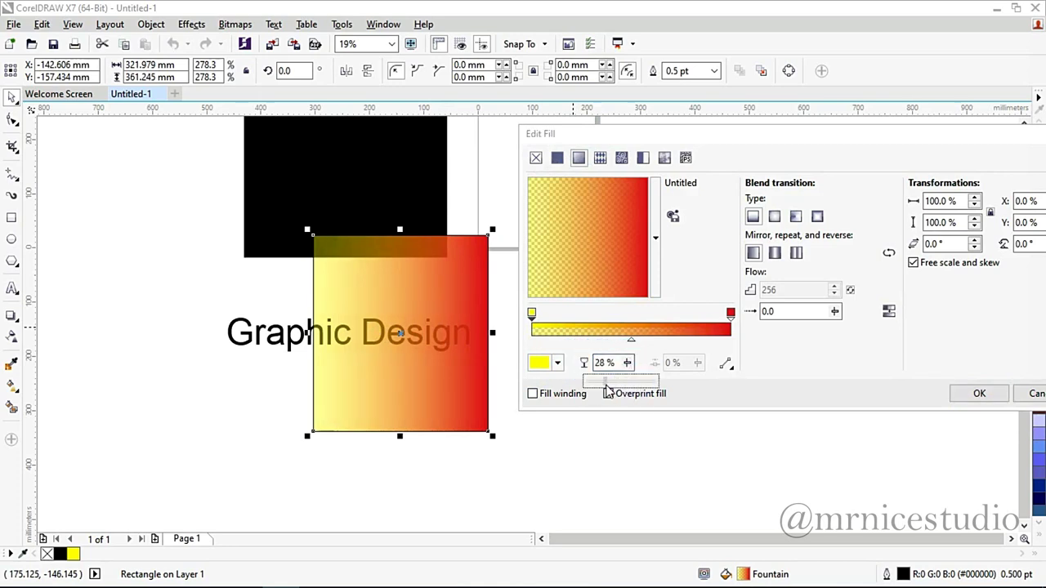
key("Return")
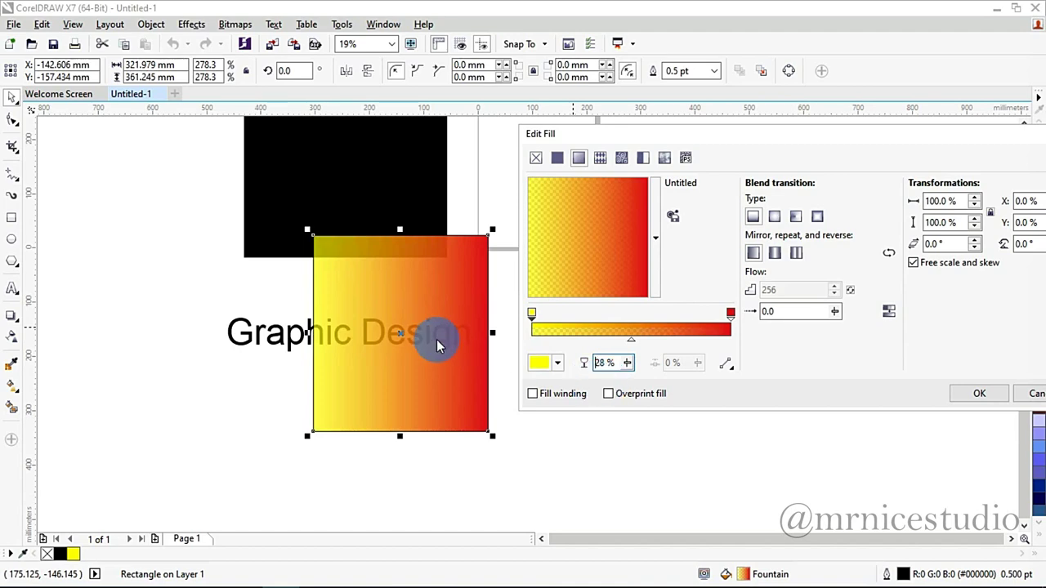
left_click(627, 362)
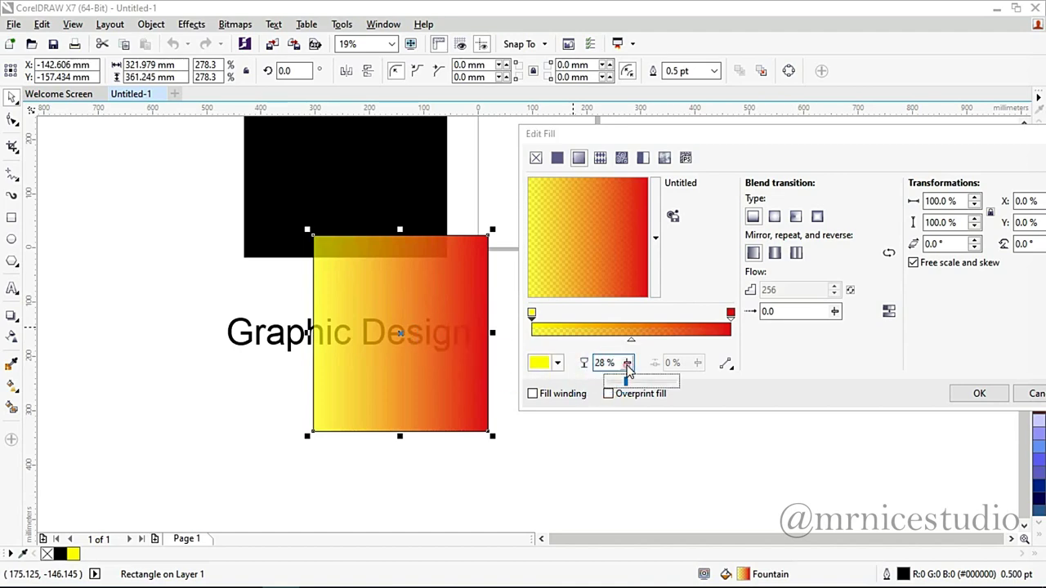
left_click_drag(617, 384, 670, 394)
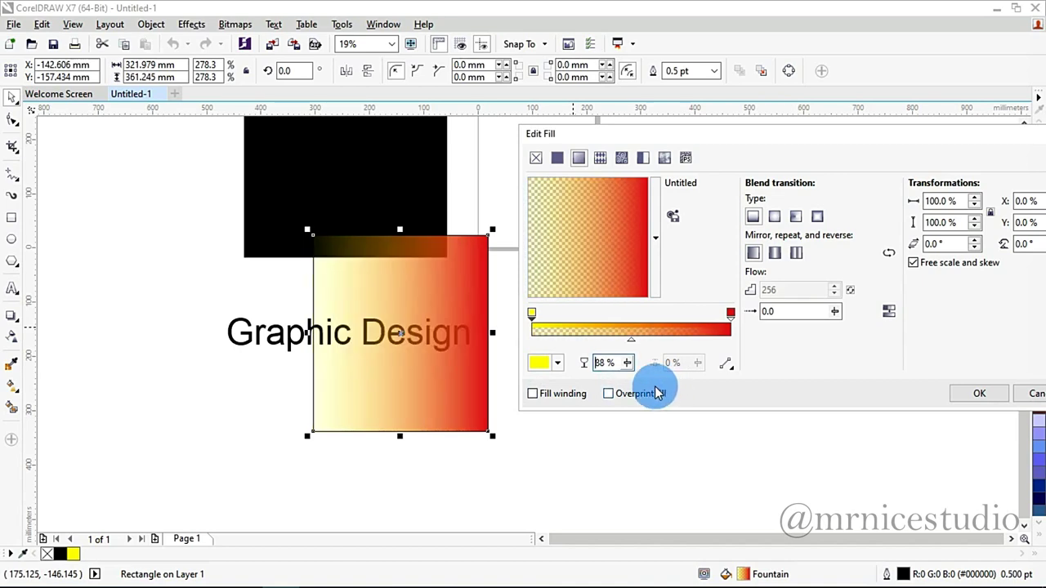